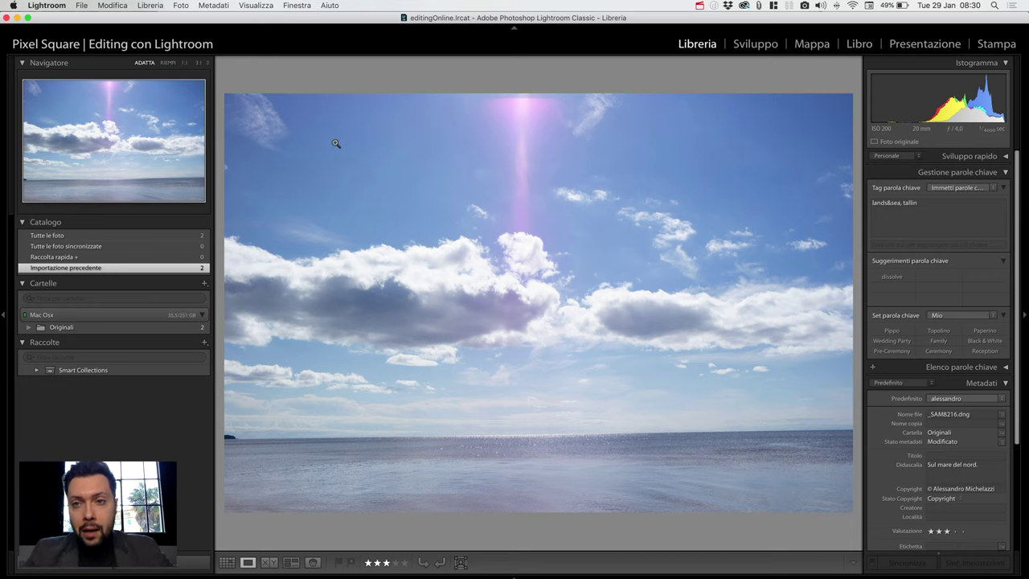
Step: Switch the seascape photo into the Sviluppo (Develop) module with the adjustment panels showing
key("d")
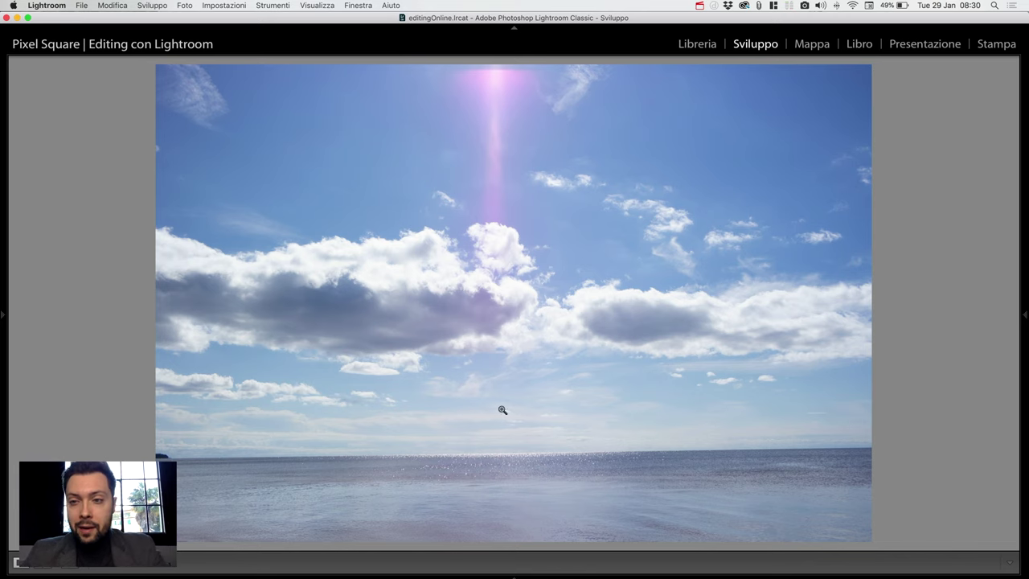
left_click(1025, 316)
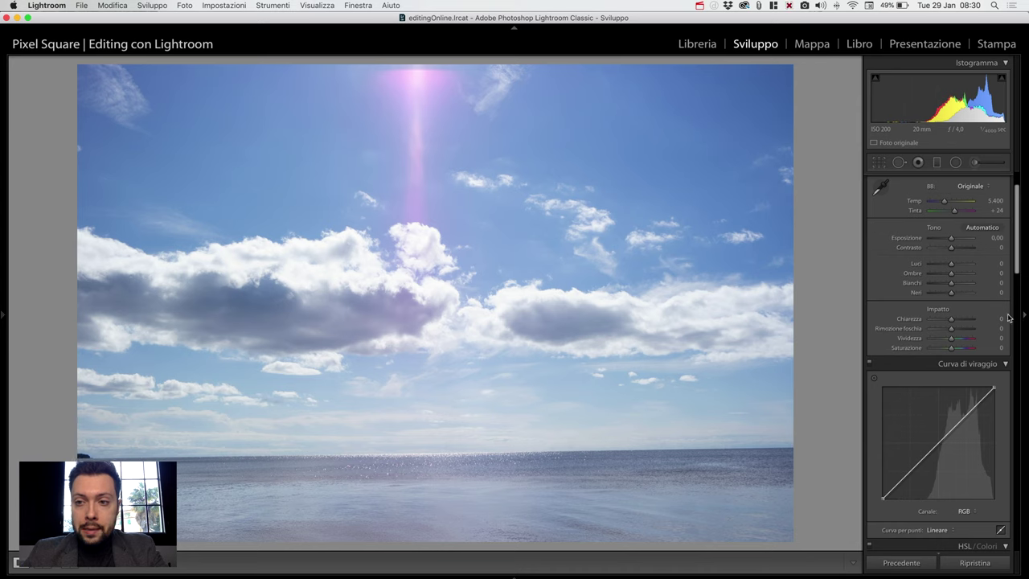
Step: Try rotating the photo about 0.76° in the crop tool, then undo it
left_click(879, 163)
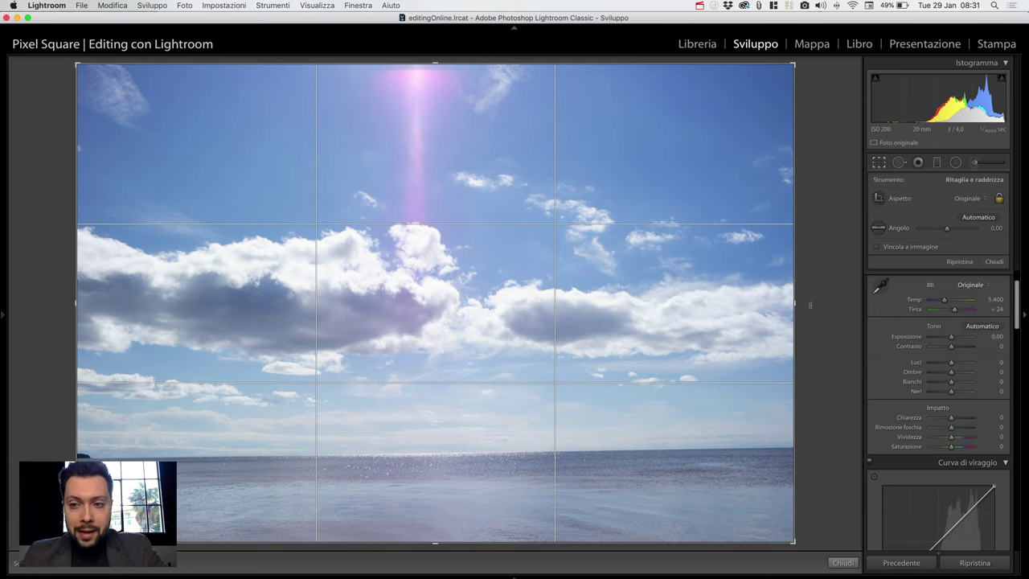
left_click_drag(818, 301, 821, 305)
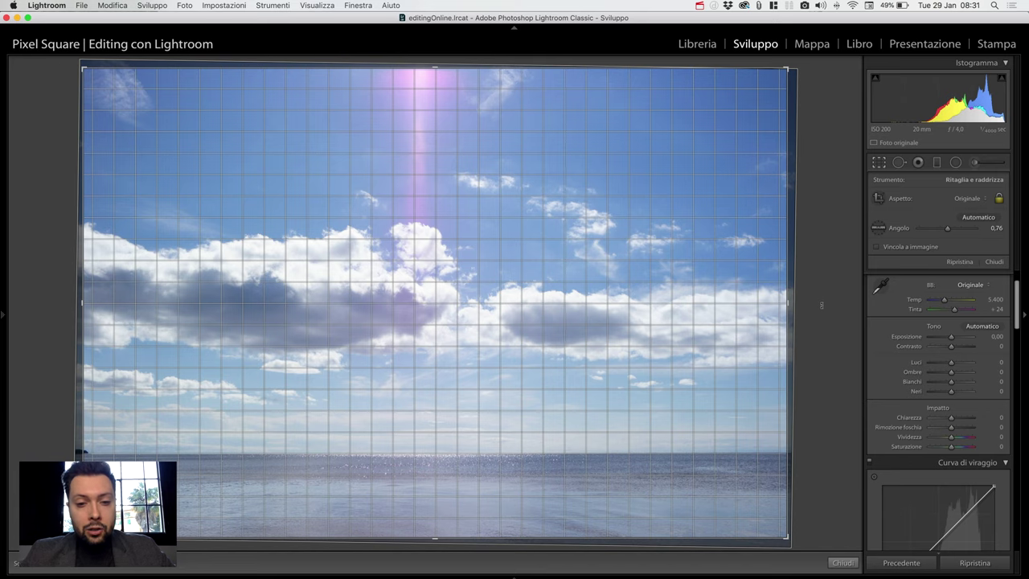
left_click_drag(821, 304, 821, 305)
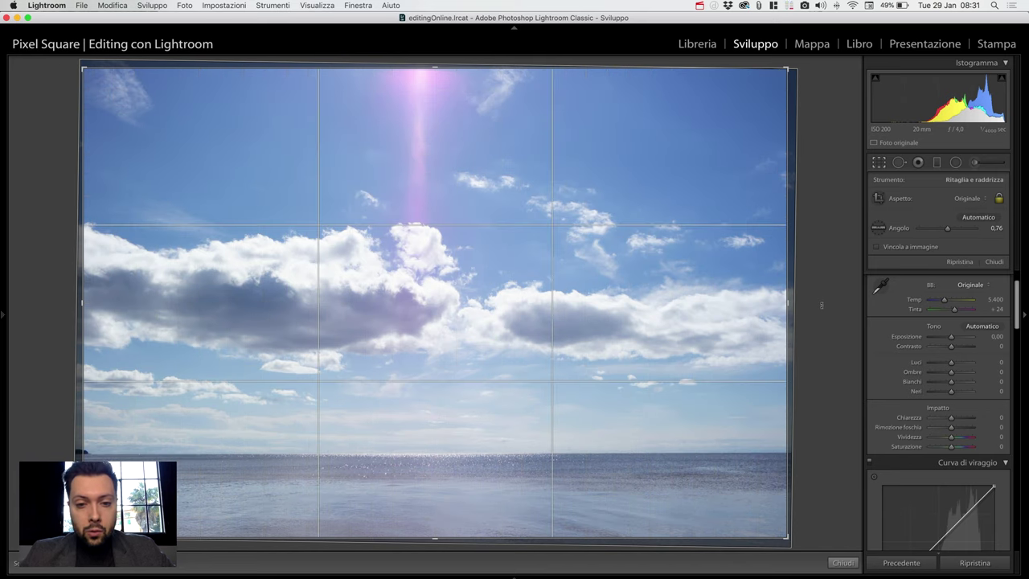
key("Return")
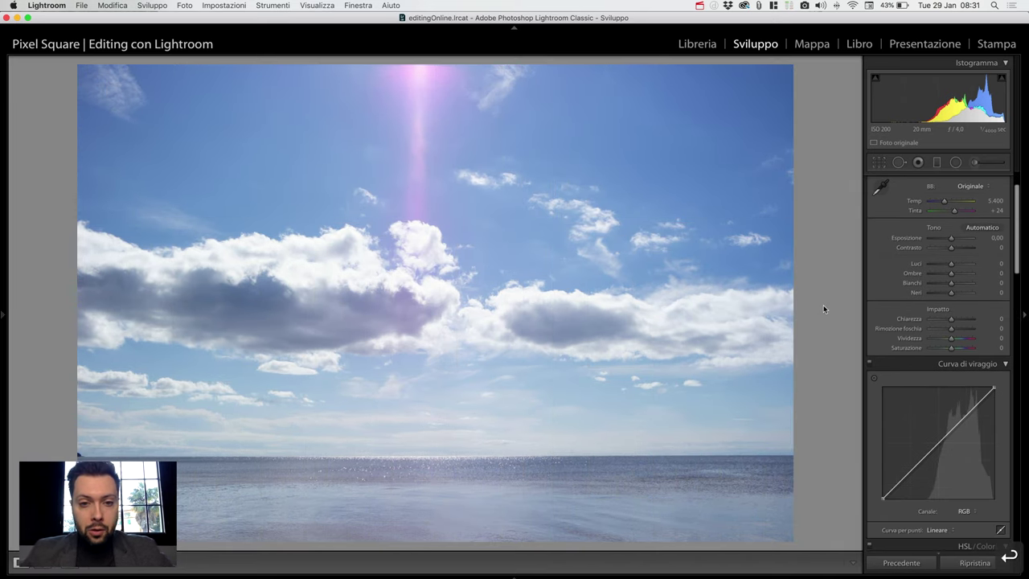
key("super+z")
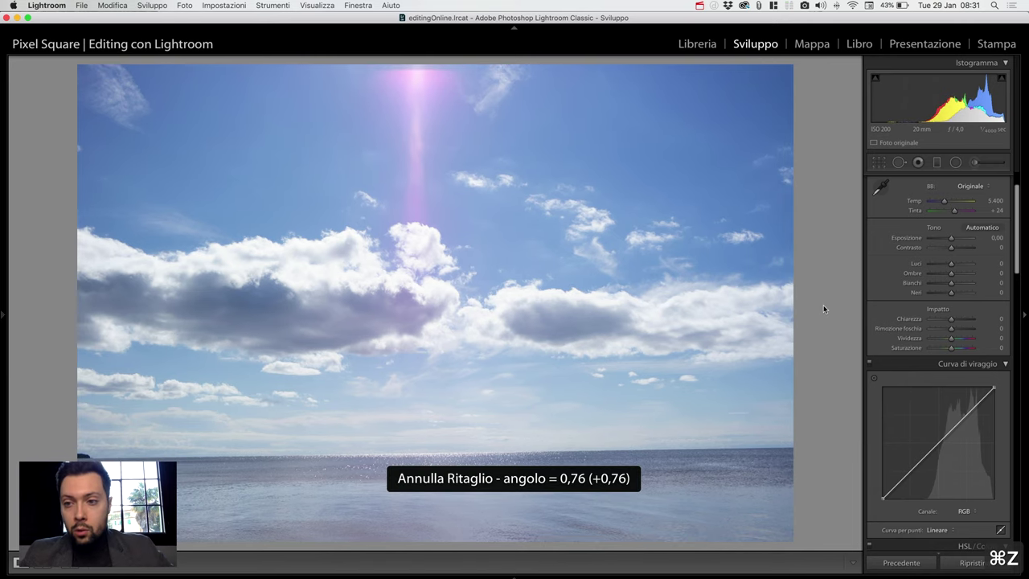
Step: Draw along the horizon with the Angolo tool to apply a 0.78° level crop
left_click(879, 162)
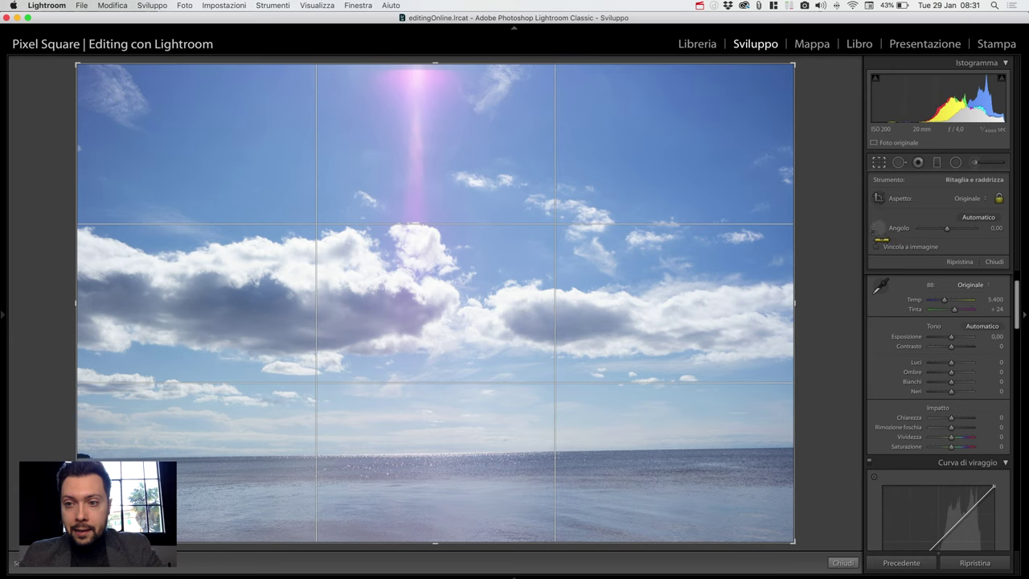
left_click(879, 228)
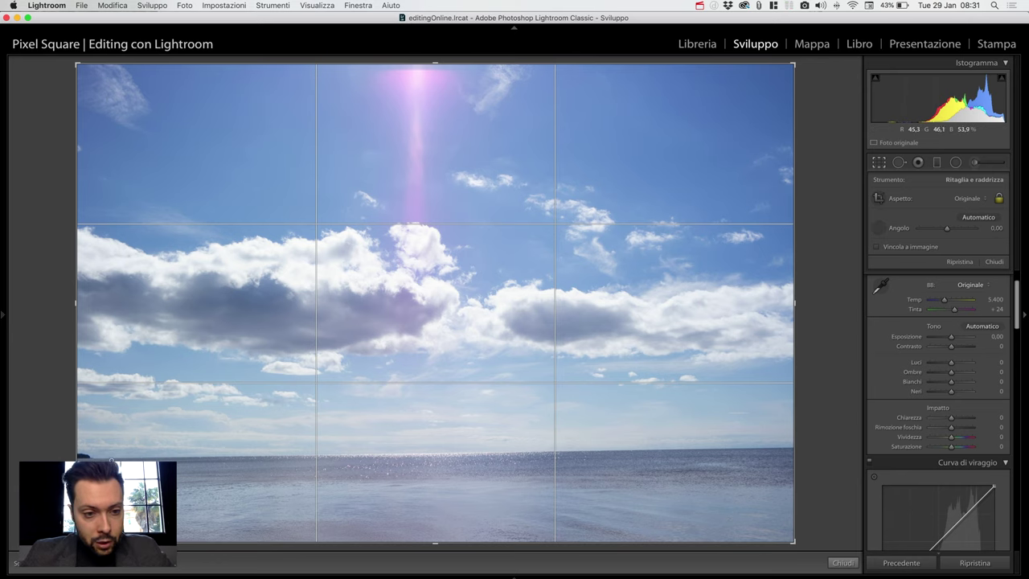
left_click_drag(111, 460, 781, 448)
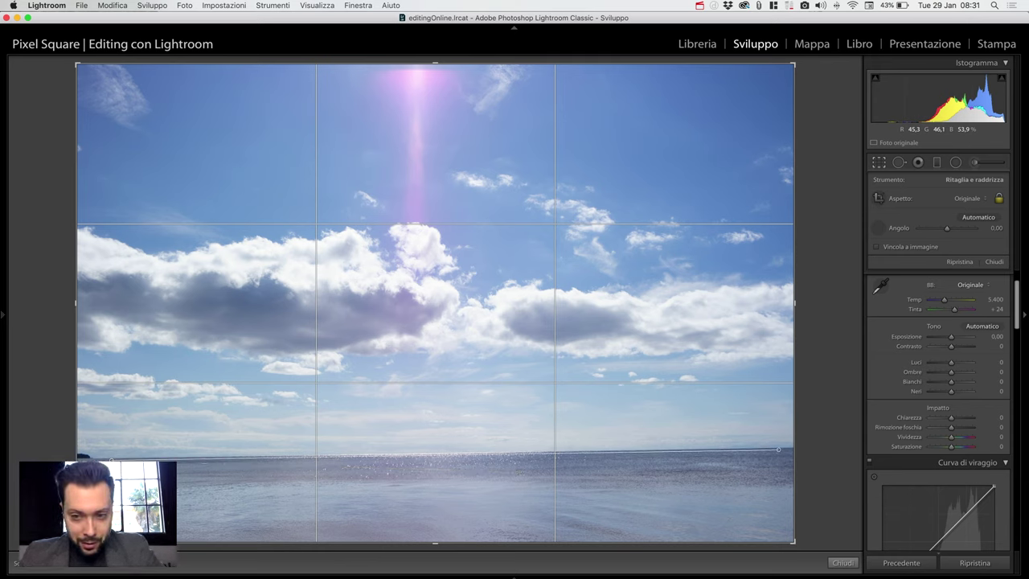
left_click_drag(778, 449, 776, 451)
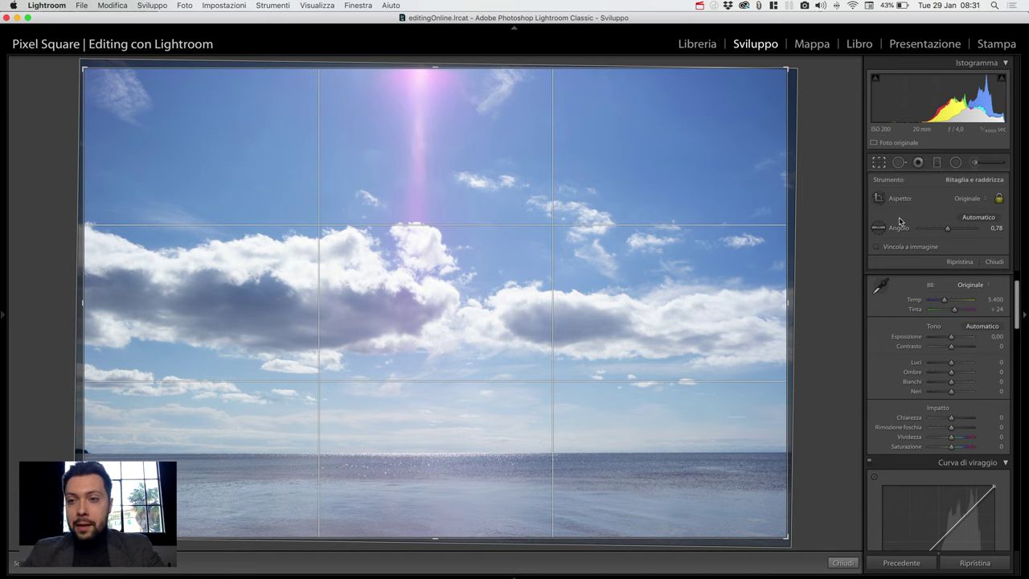
left_click(879, 162)
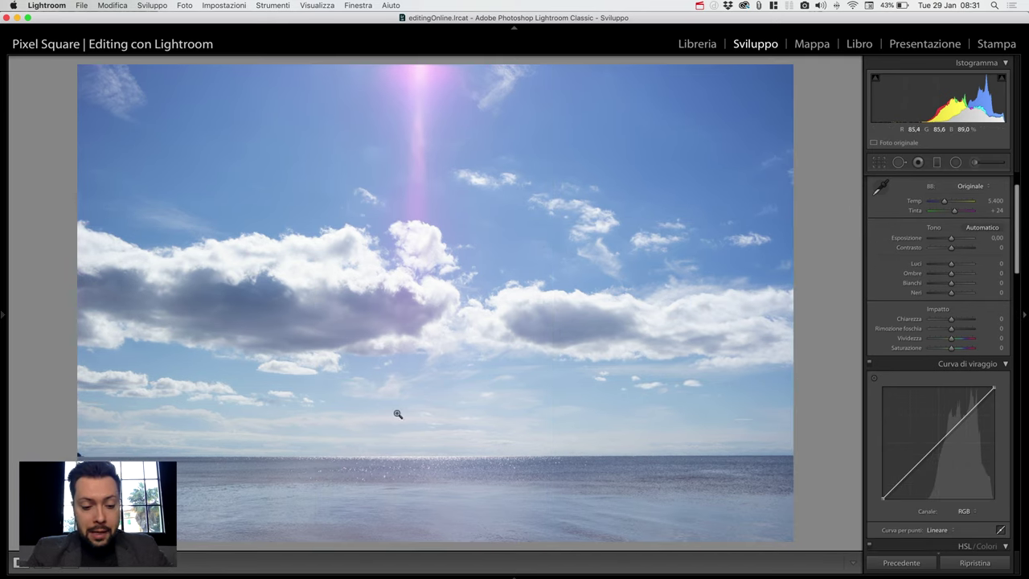
Step: Undo the straightening crop and apply Upright Automatico in Trasformazione instead
key("super+z")
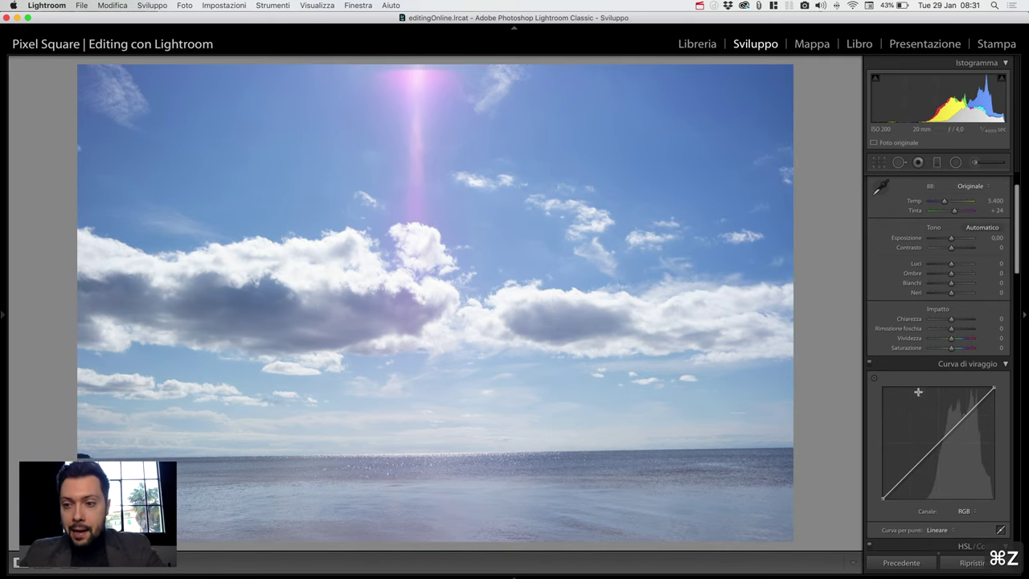
scroll(920, 394, "down", 10)
scroll(920, 397, "down", 5)
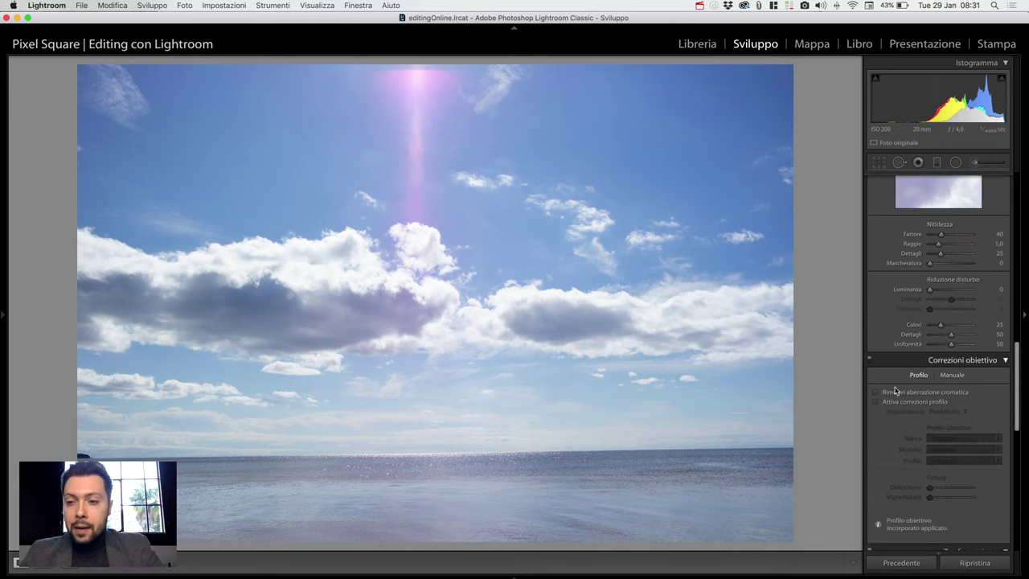
scroll(897, 436, "down", 2)
scroll(896, 436, "down", 1)
scroll(909, 418, "down", 2)
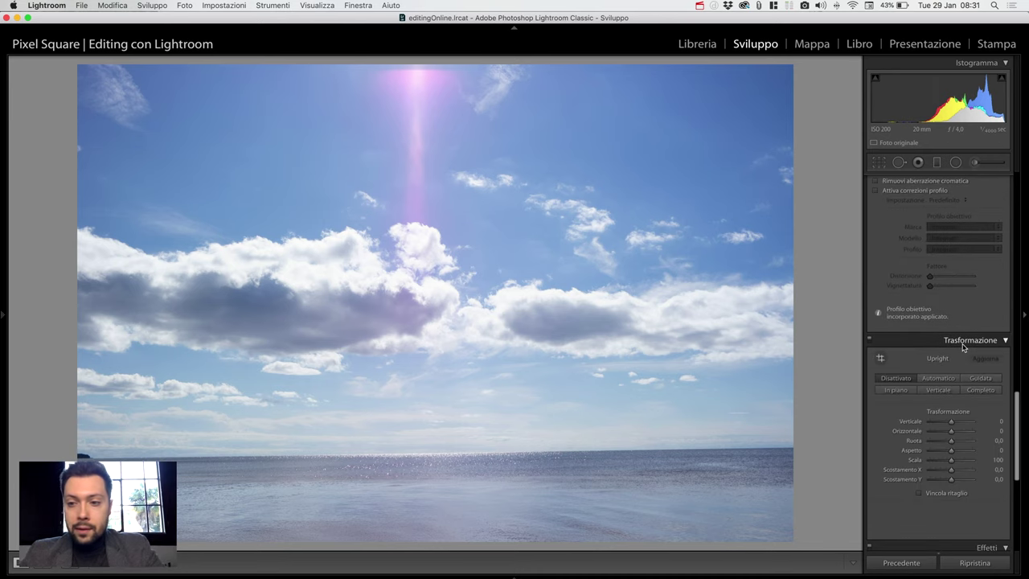
scroll(924, 384, "down", 1)
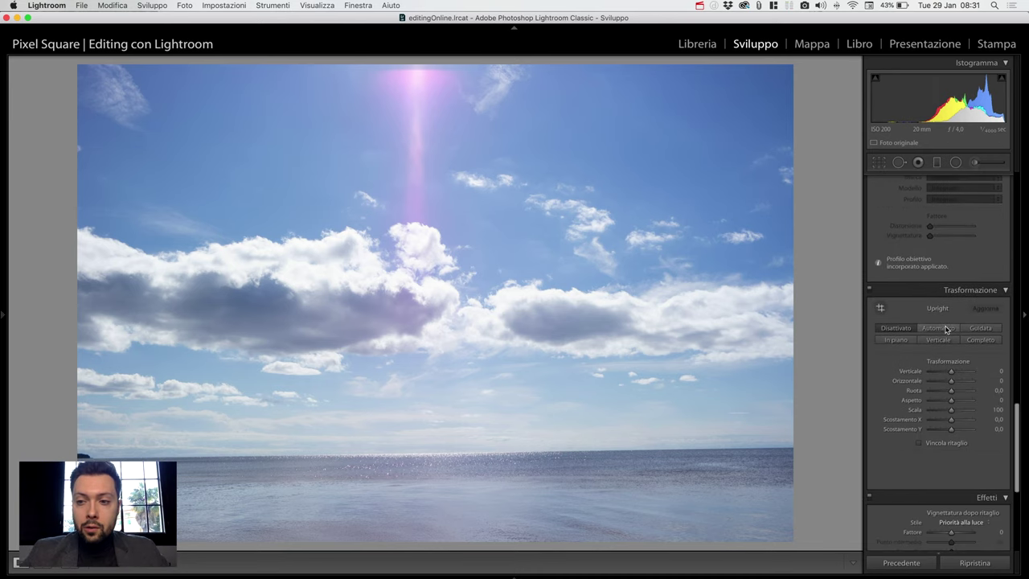
left_click(939, 328)
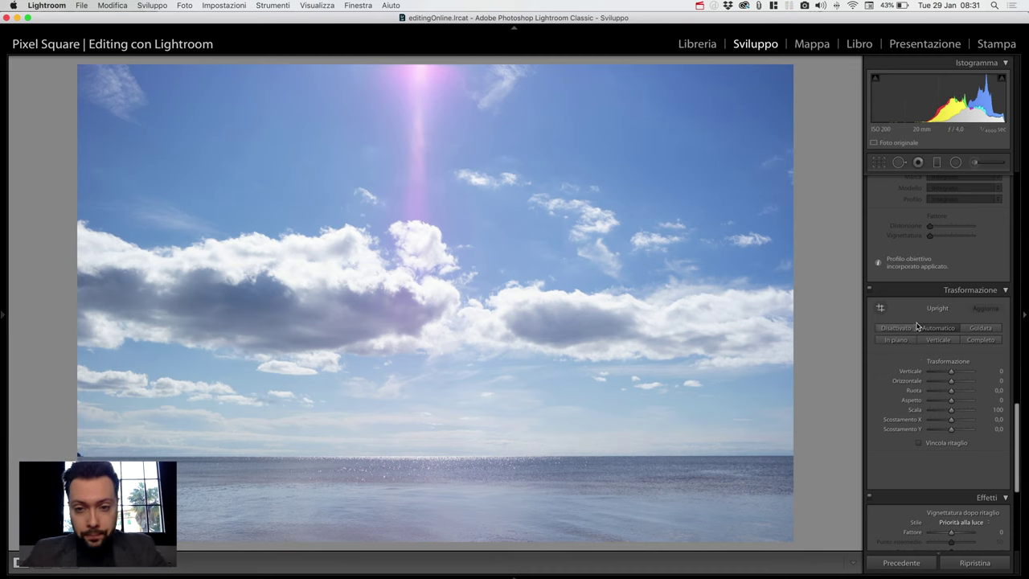
scroll(915, 329, "up", 5)
scroll(912, 305, "up", 5)
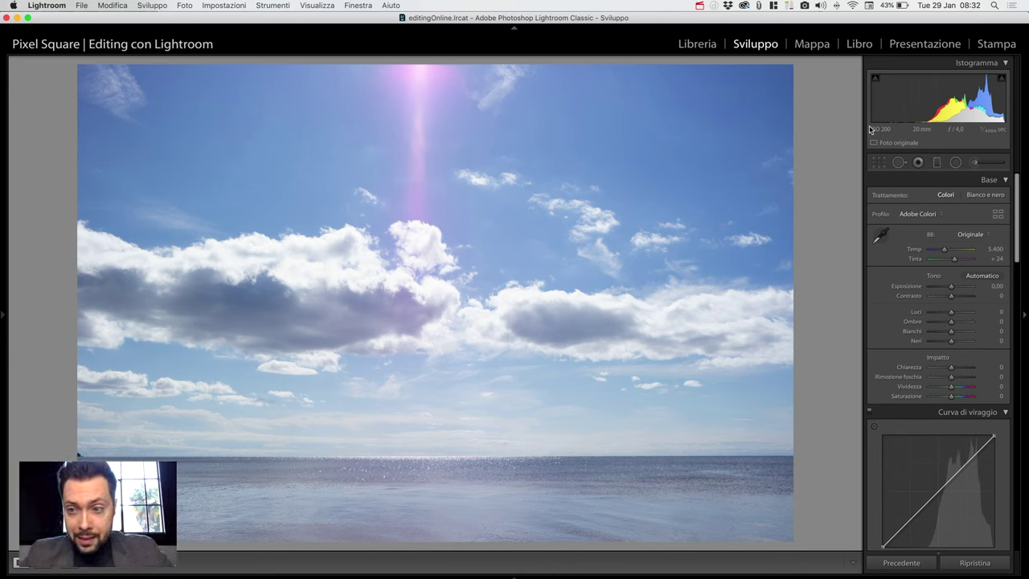
Step: Lower Neri to -95 and set Trattamento to Bianco e nero (Adobe Monocromatico)
left_click_drag(952, 341, 931, 344)
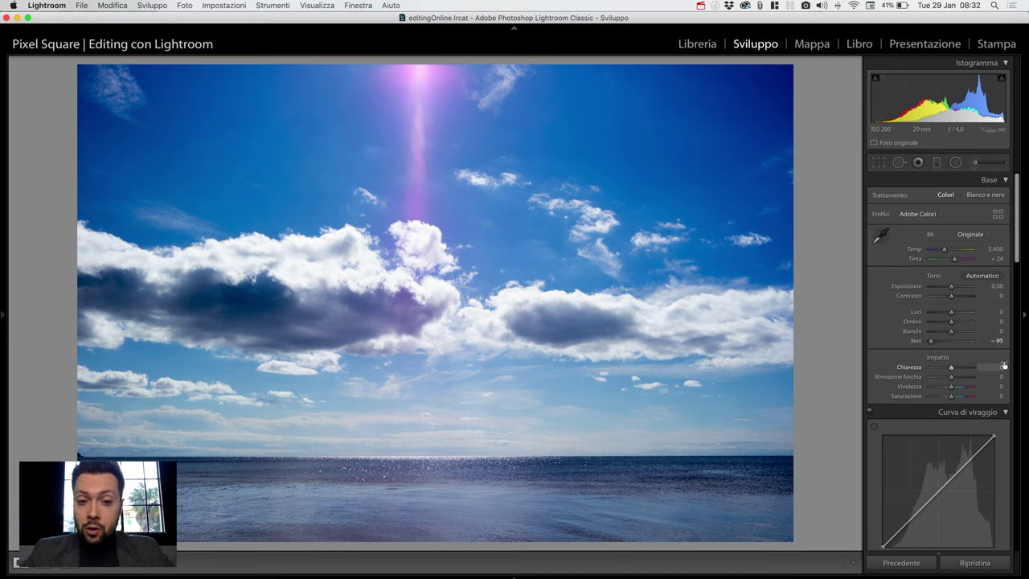
scroll(1004, 367, "down", 3)
scroll(933, 456, "down", 3)
scroll(965, 395, "up", 3)
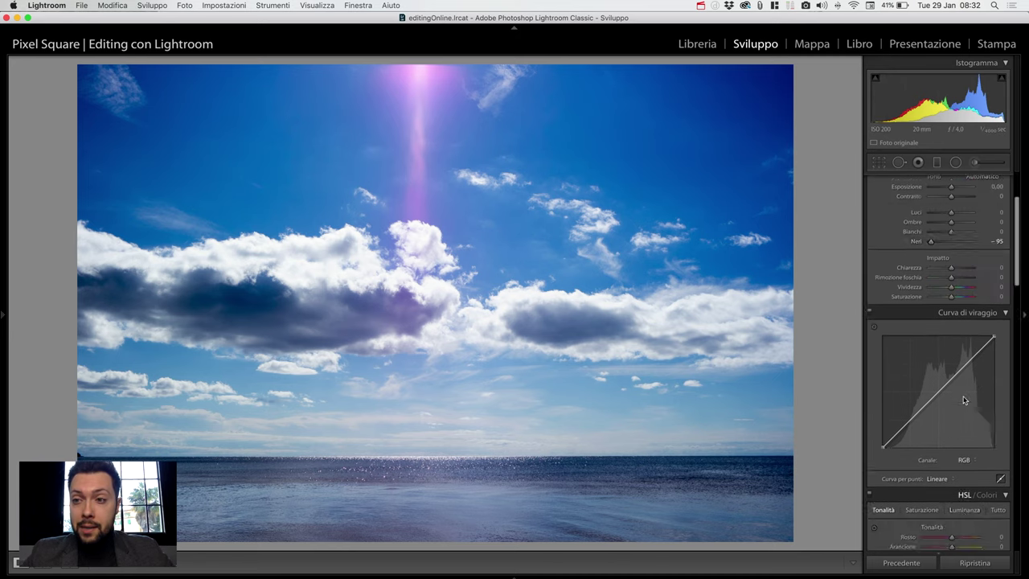
scroll(961, 322, "up", 3)
left_click(985, 194)
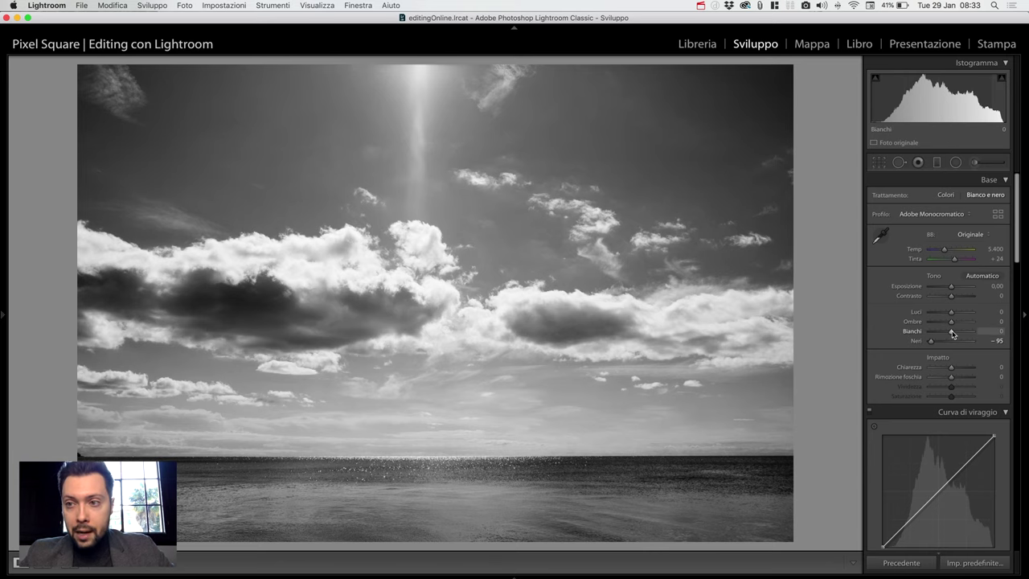
Step: Set Bianchi to +28 while checking clipping, Luci to -92 and Ombre to +6
left_click(952, 331, "alt")
left_click_drag(955, 334, 957, 334)
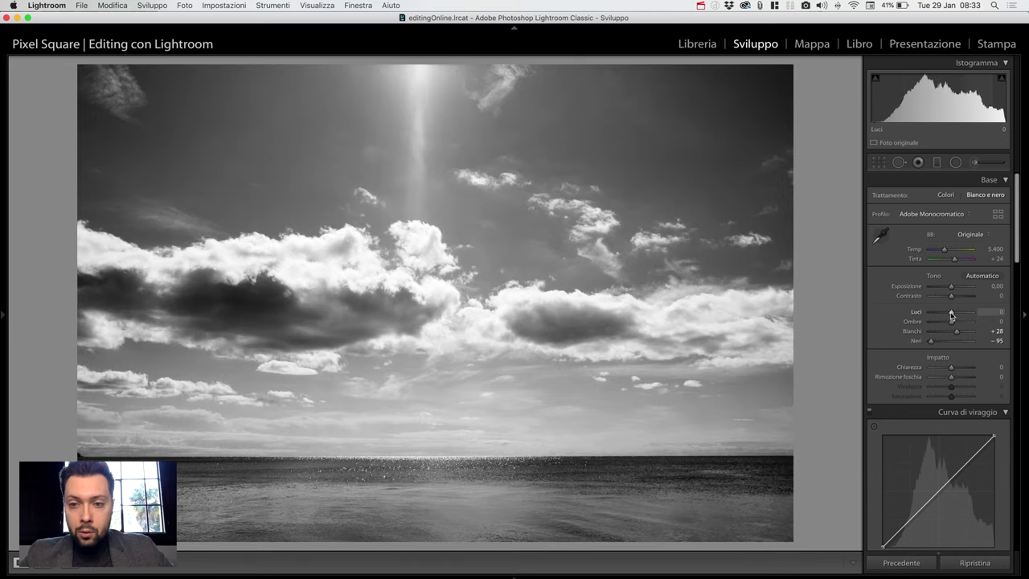
left_click_drag(951, 314, 924, 315)
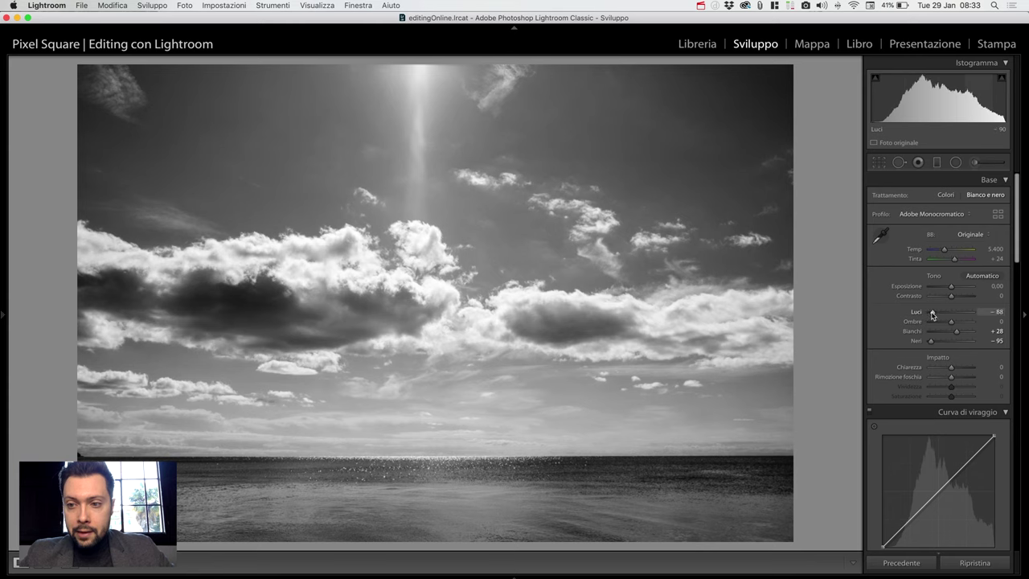
left_click_drag(934, 316, 955, 327)
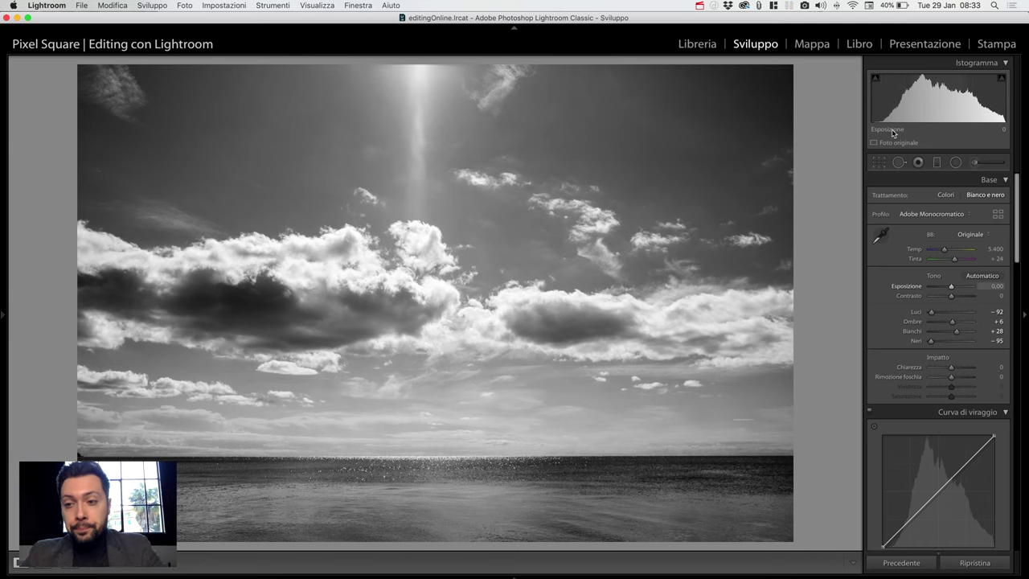
scroll(982, 378, "down", 3)
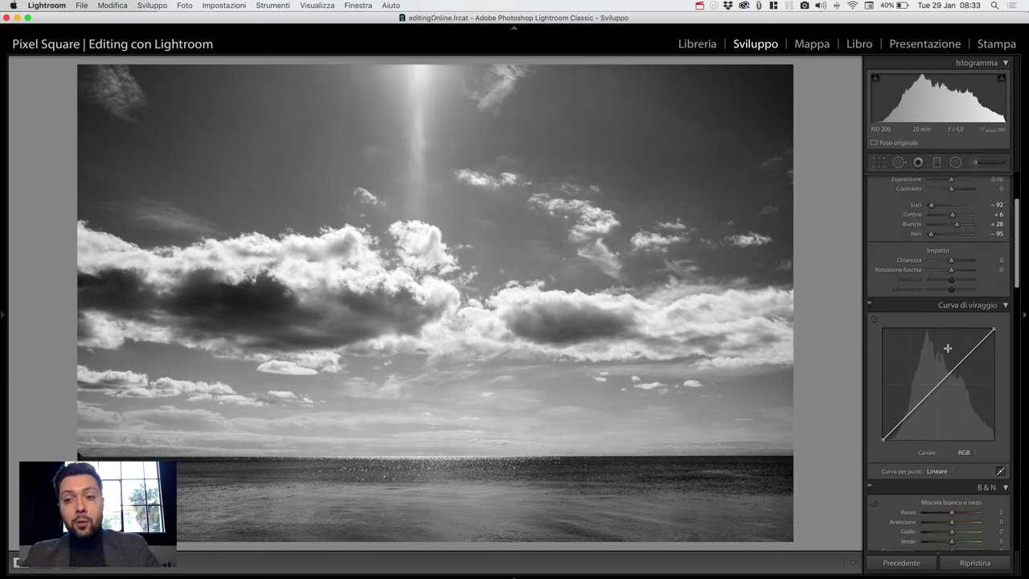
Step: Reset the red mix to 0 and adjust the Blu slider in the B&N mix
scroll(946, 345, "down", 5)
scroll(946, 354, "down", 2)
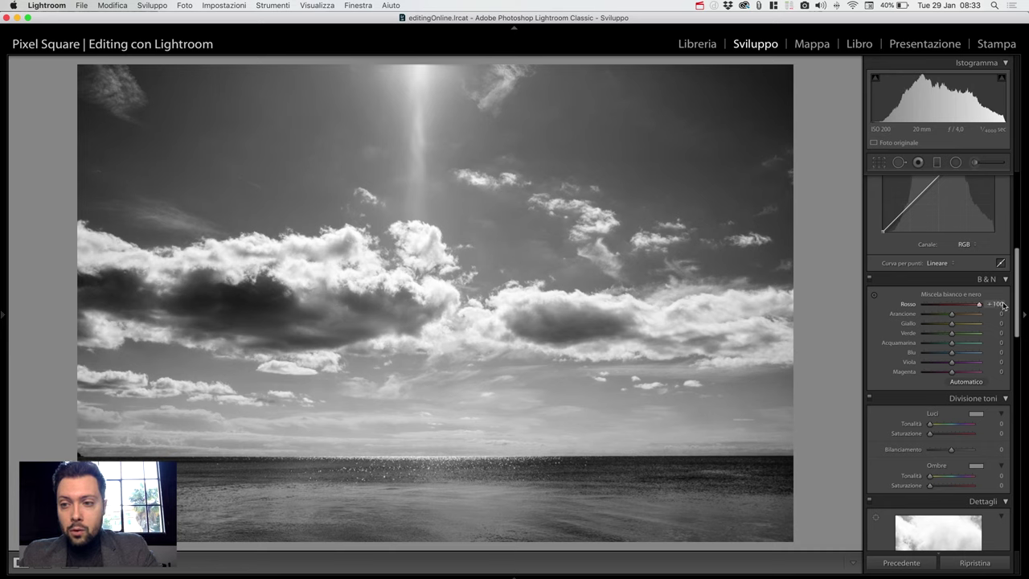
double_click(952, 307)
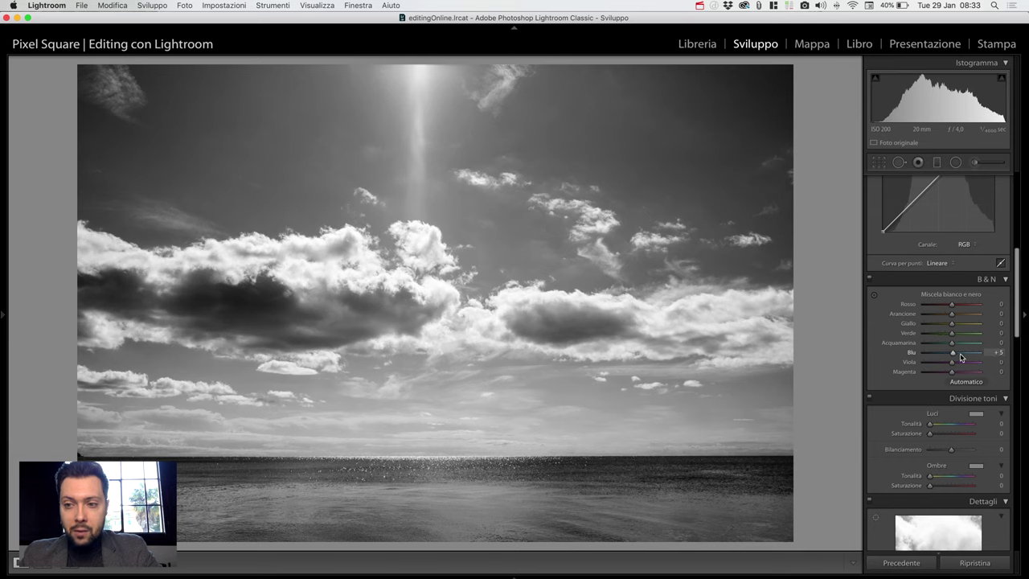
left_click_drag(962, 357, 962, 357)
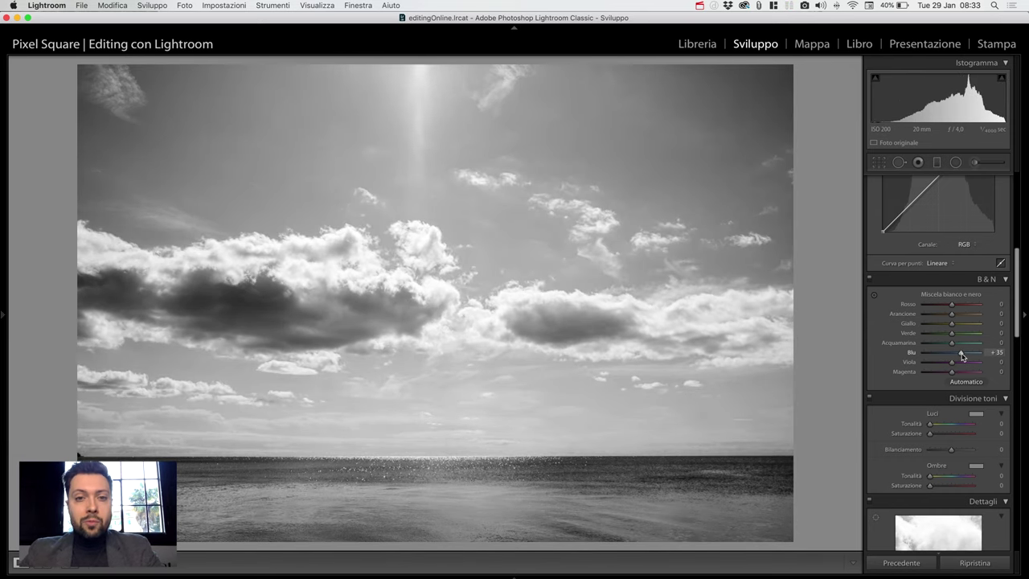
left_click_drag(963, 356, 949, 358)
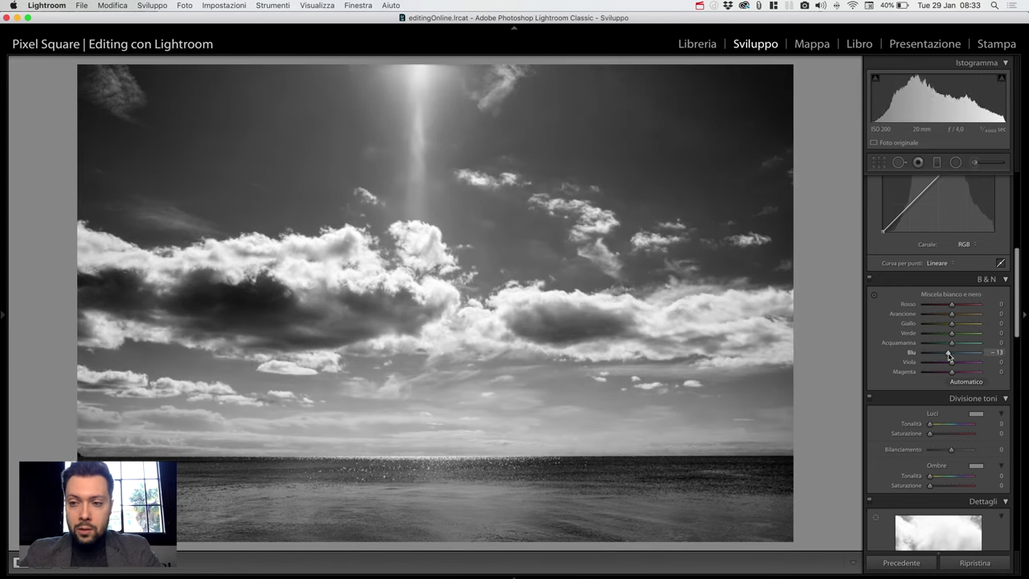
left_click_drag(952, 357, 947, 354)
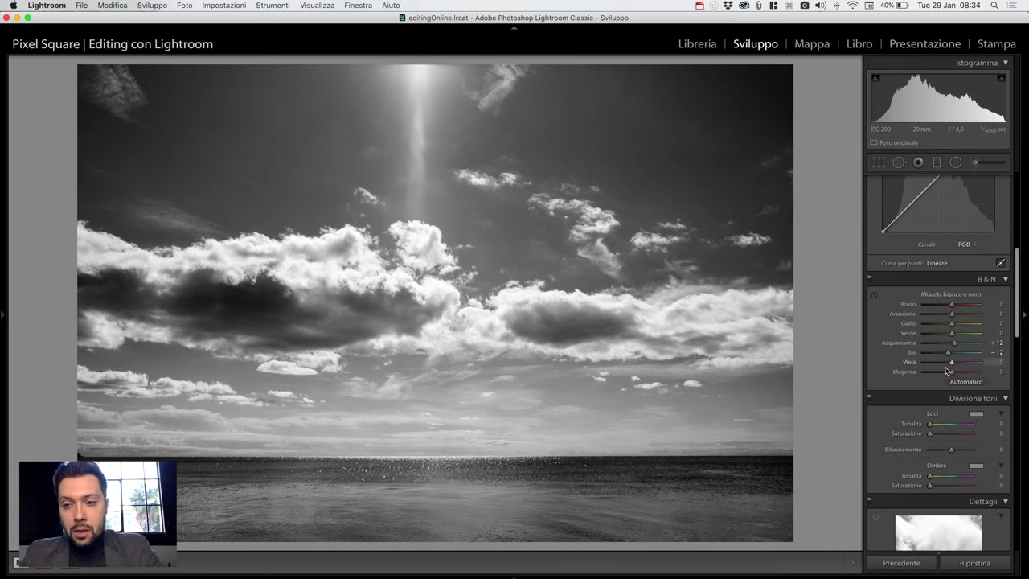
Step: Darken the sky with the targeted adjustment tool, ending at Acquamarina +12, Blu −19
left_click(875, 295)
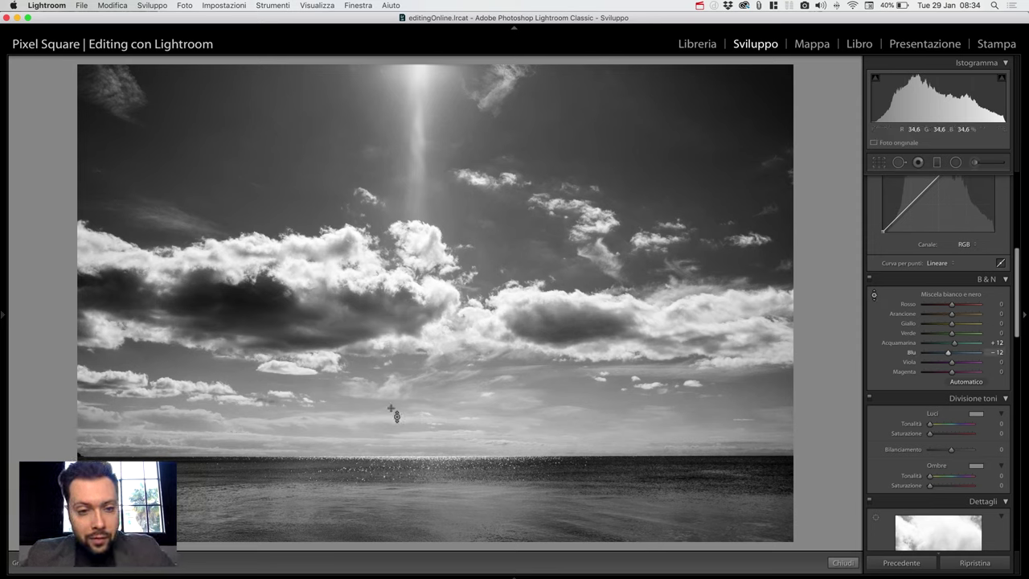
mouse_move(418, 161)
left_mouse_down()
mouse_move(418, 137)
mouse_move(418, 181)
left_mouse_up()
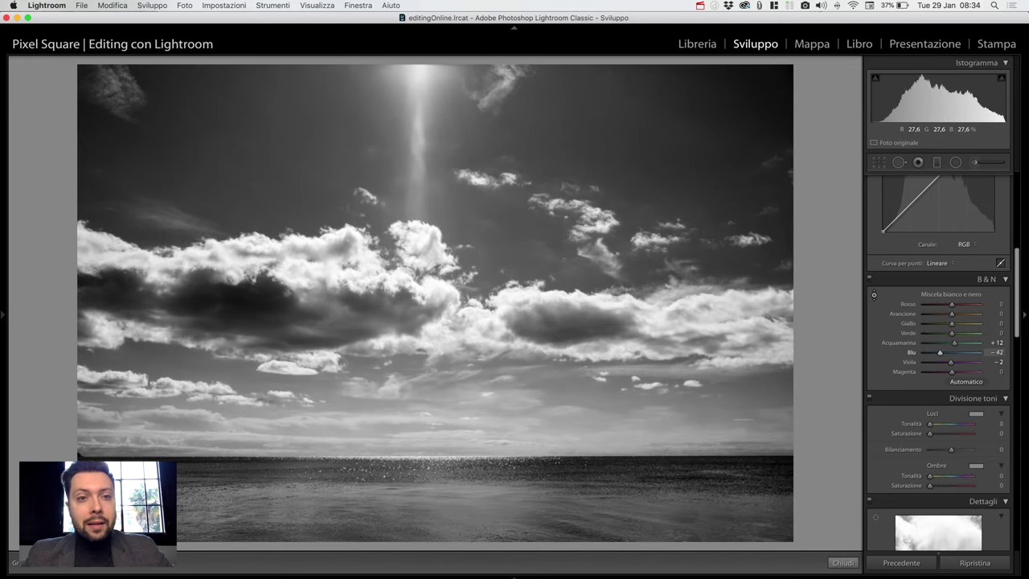
mouse_move(418, 161)
left_mouse_down()
mouse_move(418, 193)
mouse_move(418, 165)
left_mouse_up()
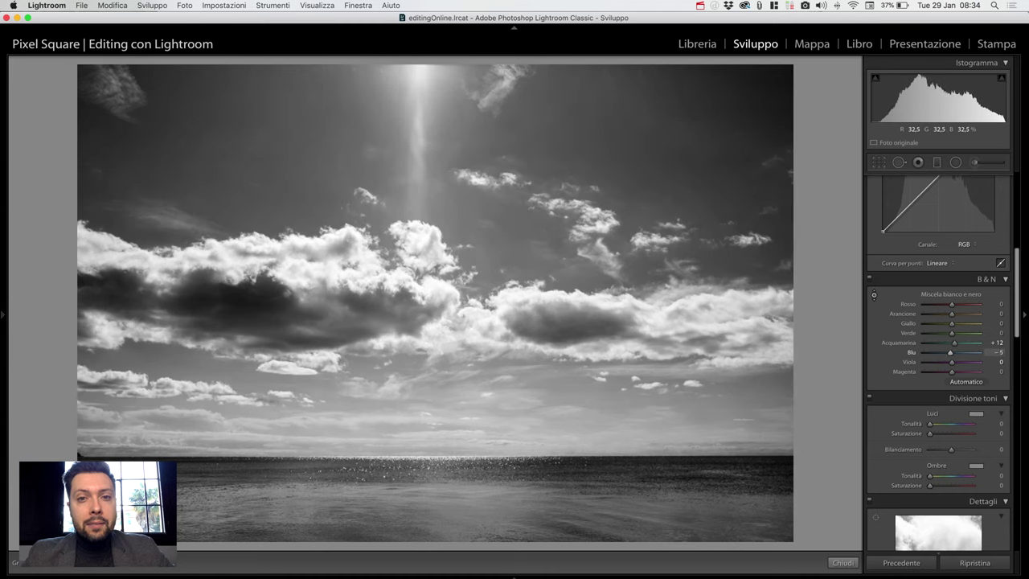
left_click_drag(248, 211, 248, 229)
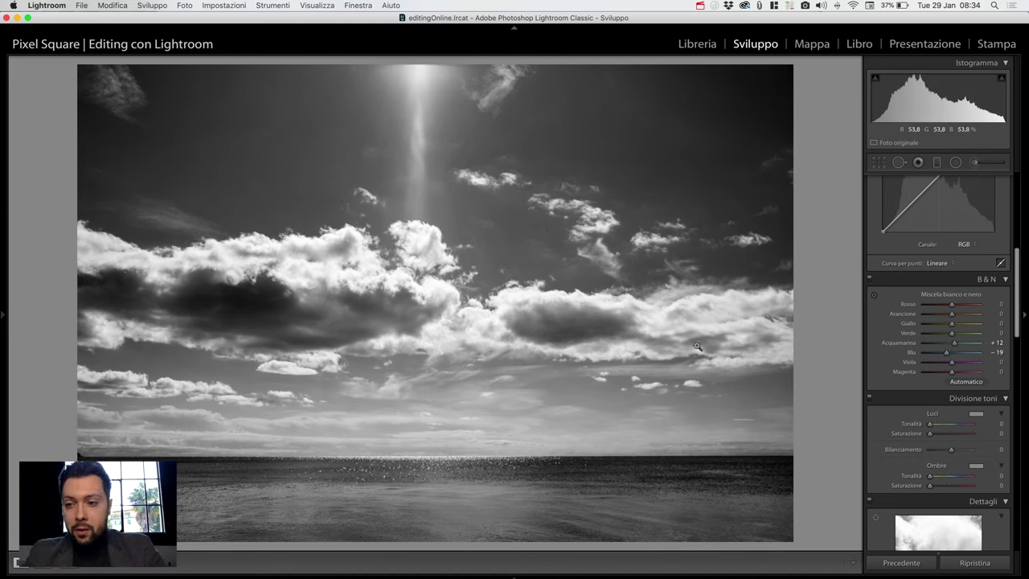
scroll(909, 461, "down", 3)
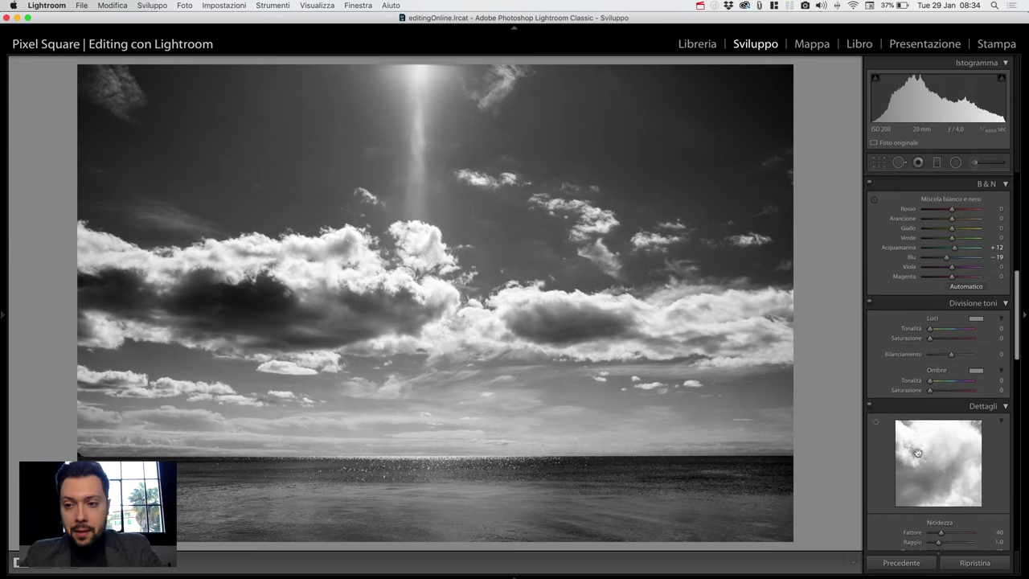
Step: Split-tone highlights to Hue 37, Saturation 15 and shadows to Hue 25, Saturation 4
left_click(932, 329, "alt")
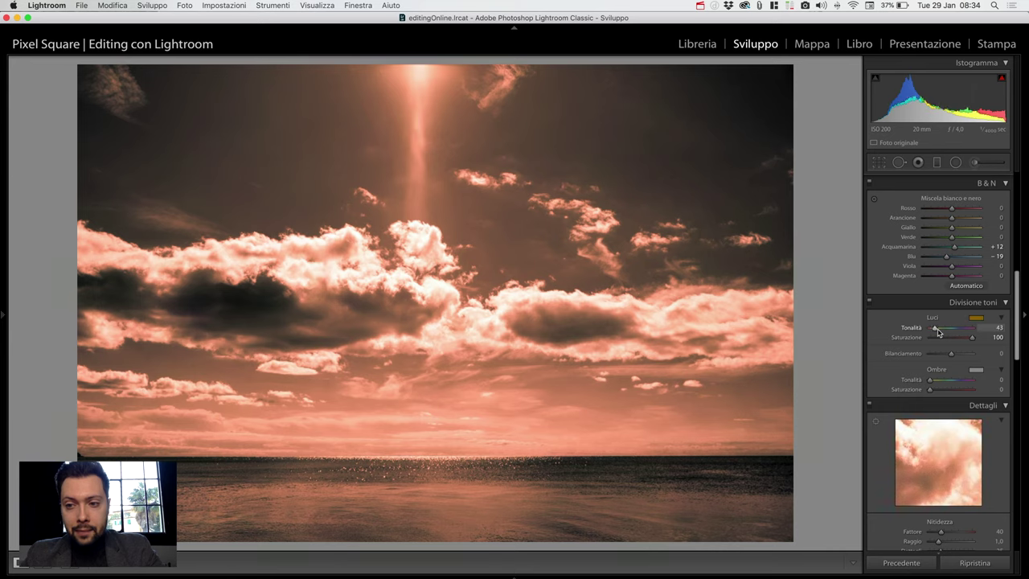
mouse_move(937, 332)
left_mouse_down()
mouse_move(937, 348)
mouse_move(935, 340)
left_mouse_up()
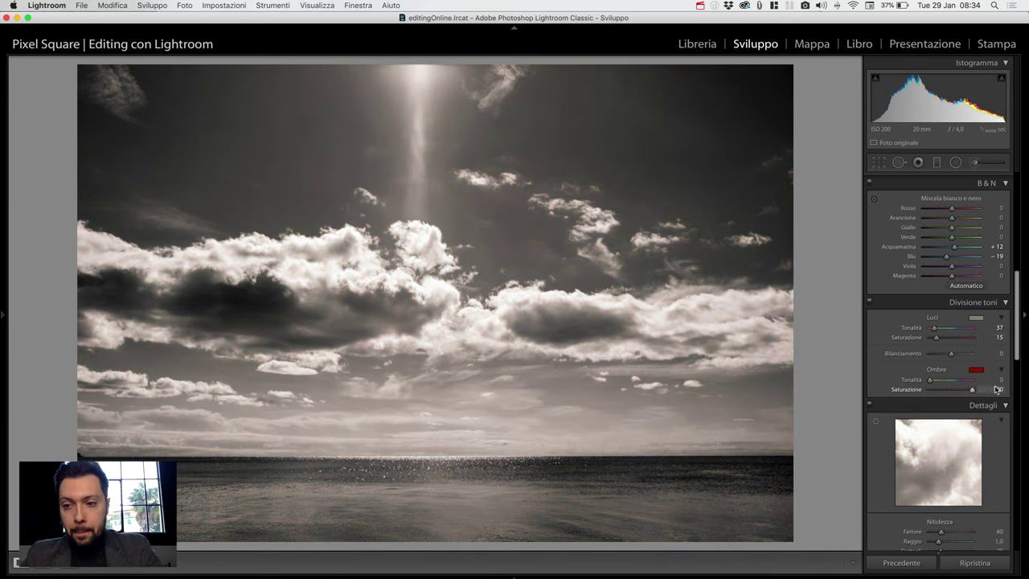
left_click(932, 380, "alt")
left_click_drag(932, 380, 933, 391)
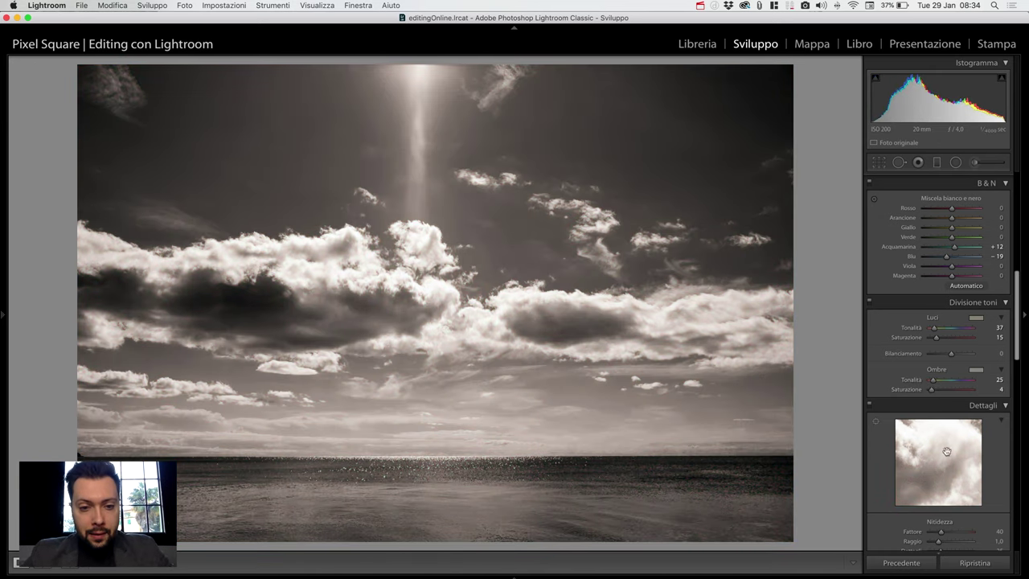
Step: Zoom in on the sea and add initial film grain in the Effetti panel
scroll(950, 488, "down", 3)
scroll(953, 482, "down", 3)
scroll(953, 483, "down", 5)
scroll(952, 483, "down", 3)
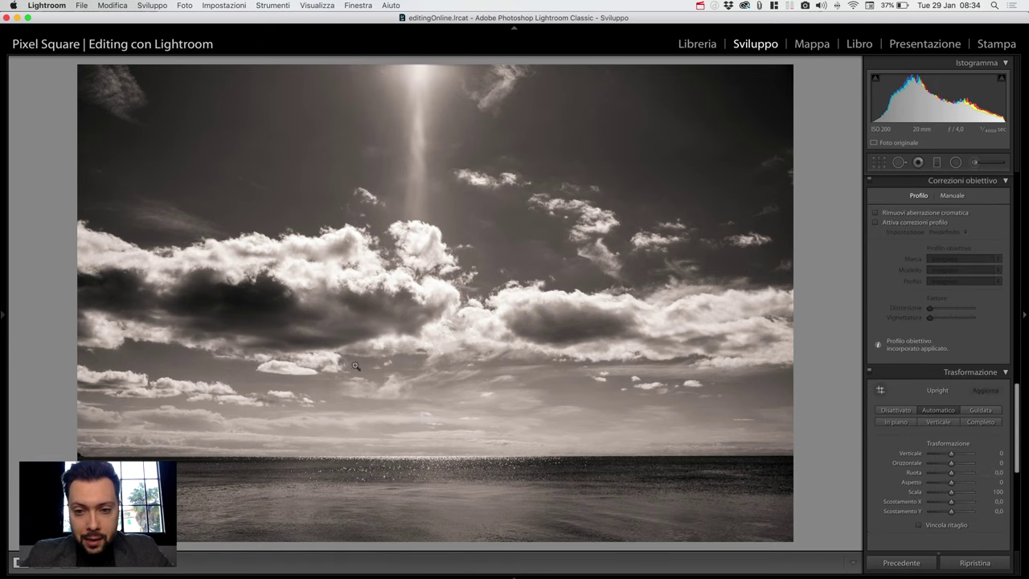
left_click(326, 423)
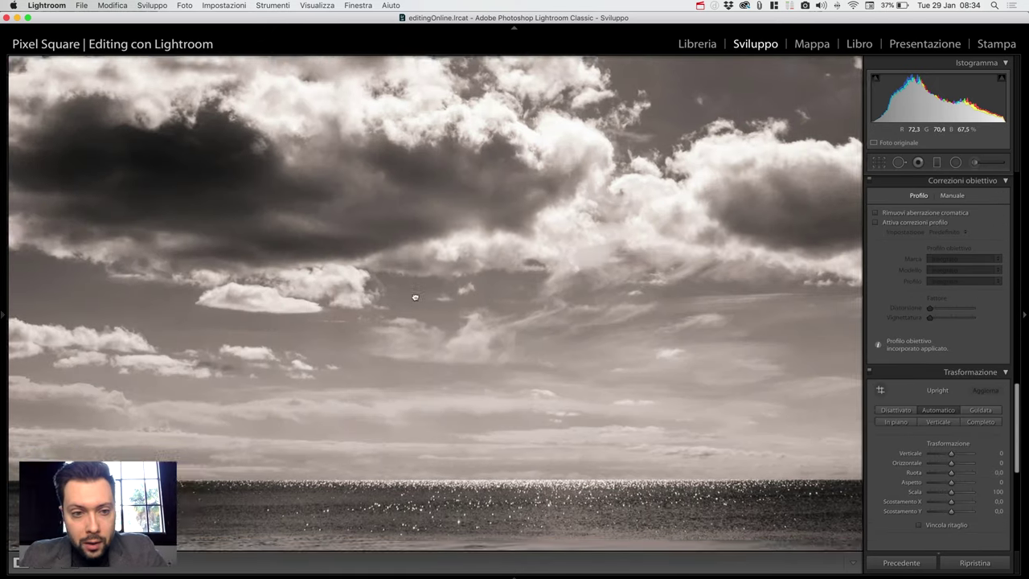
left_click_drag(321, 416, 420, 305)
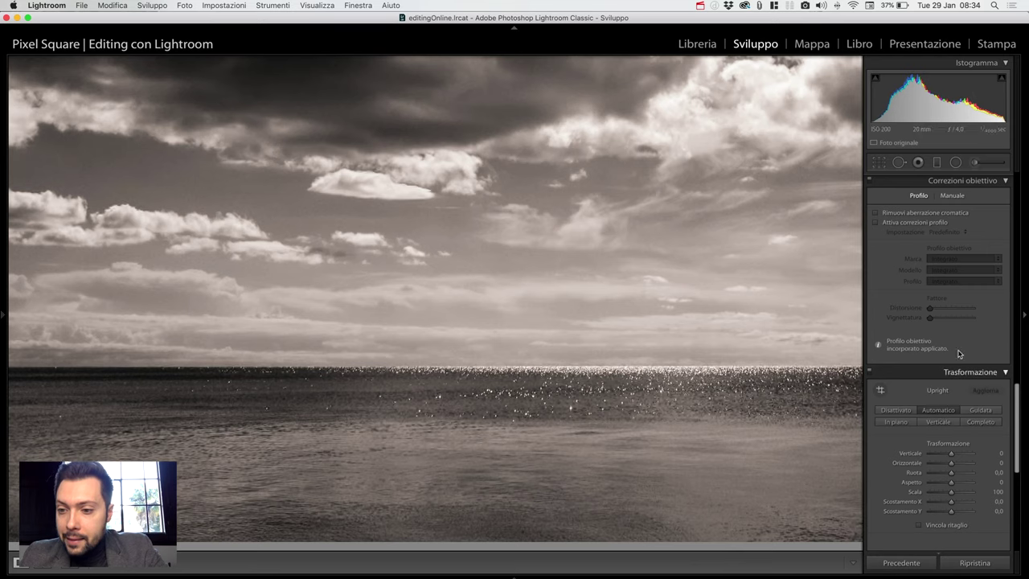
scroll(936, 415, "down", 2)
scroll(924, 427, "down", 2)
scroll(916, 434, "down", 3)
scroll(914, 456, "down", 3)
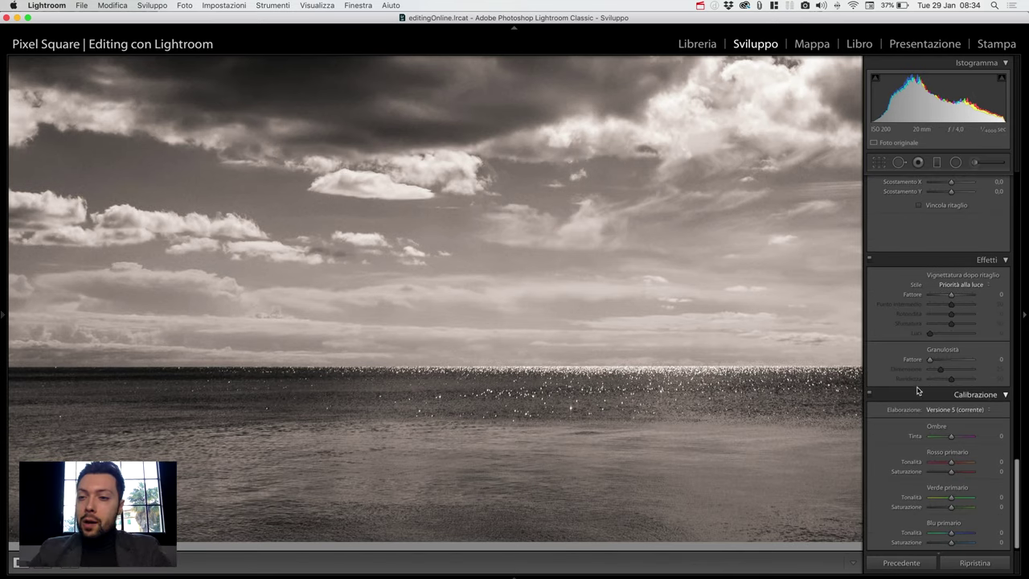
scroll(913, 434, "up", 3)
scroll(909, 386, "up", 3)
scroll(908, 345, "up", 2)
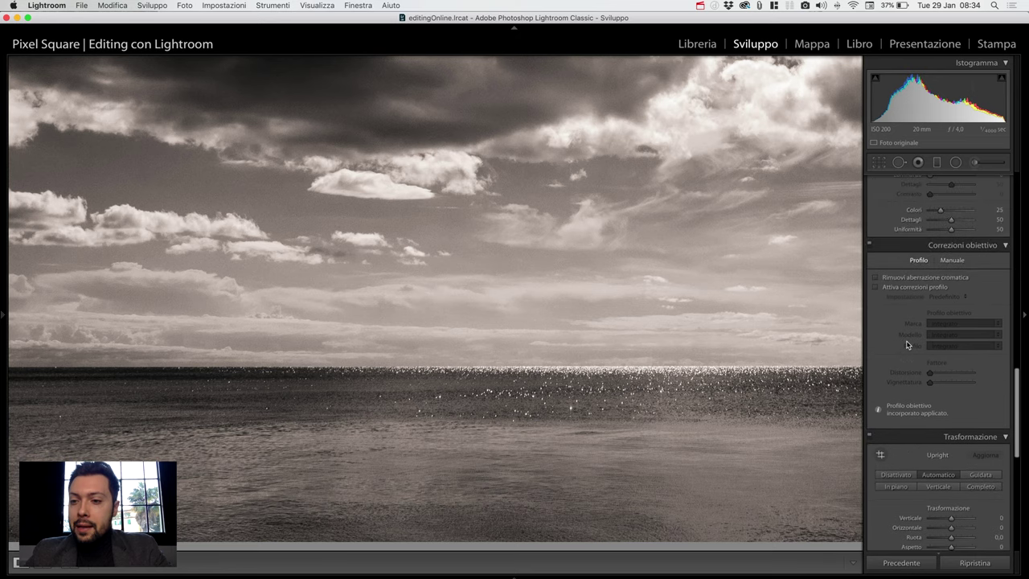
scroll(908, 341, "up", 4)
scroll(910, 340, "up", 1)
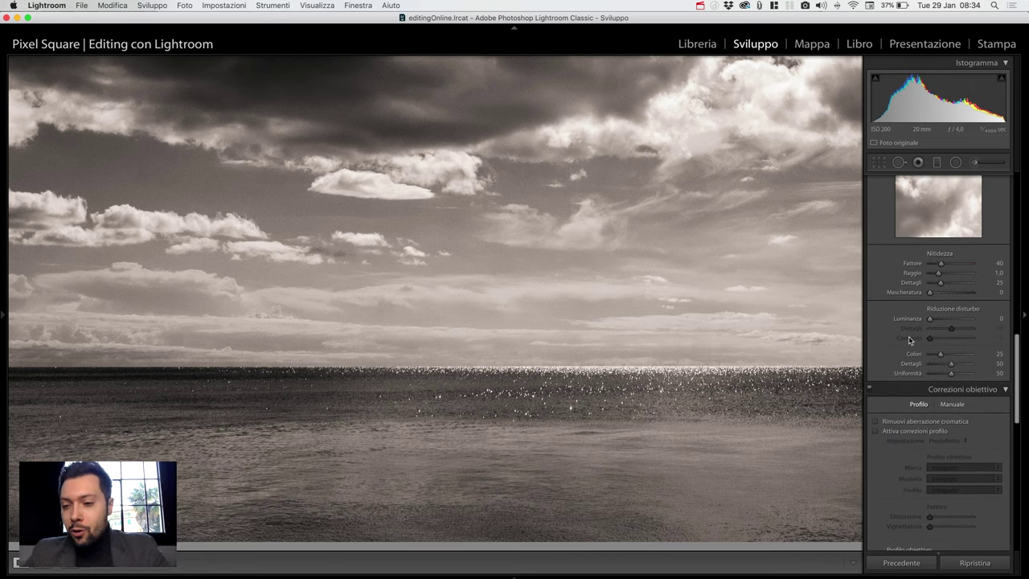
scroll(907, 362, "down", 2)
scroll(898, 402, "down", 3)
scroll(895, 411, "down", 2)
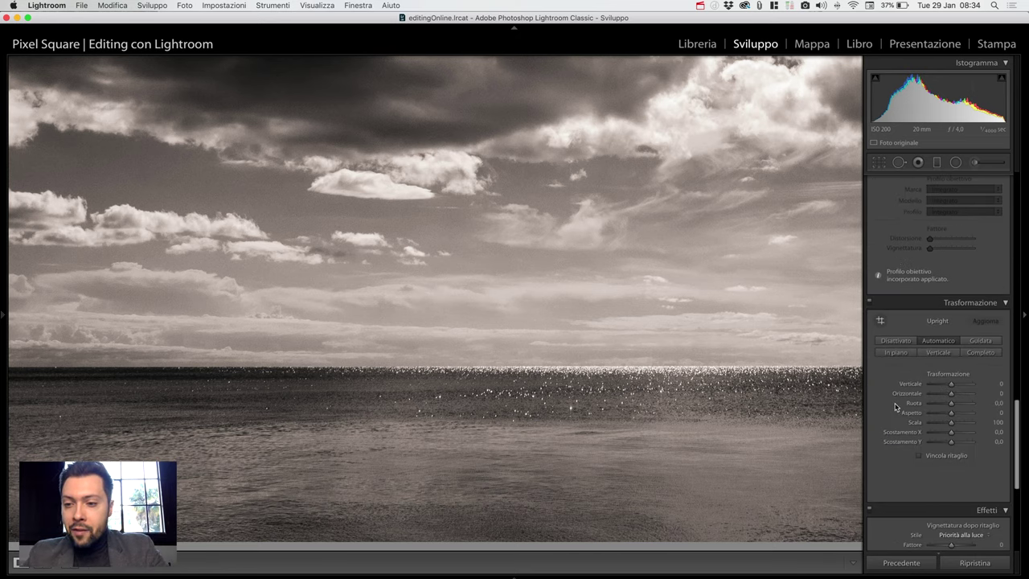
scroll(894, 394, "down", 4)
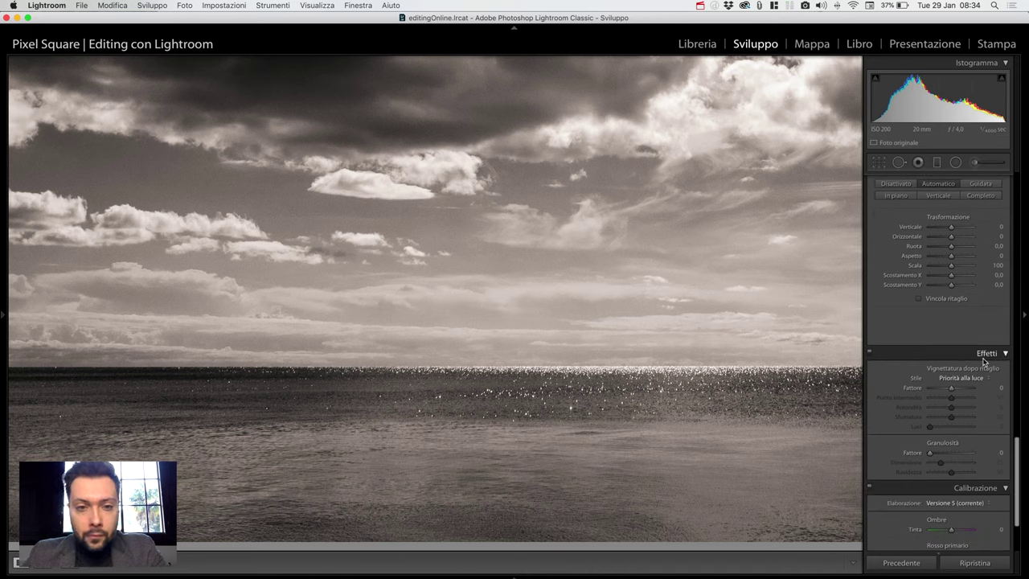
left_click_drag(930, 454, 932, 456)
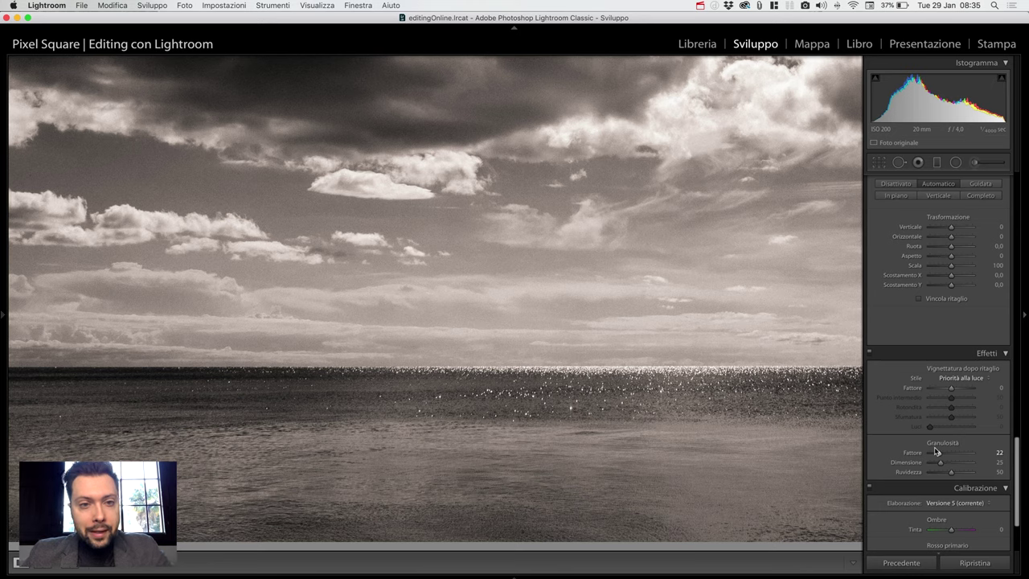
left_click_drag(935, 452, 939, 454)
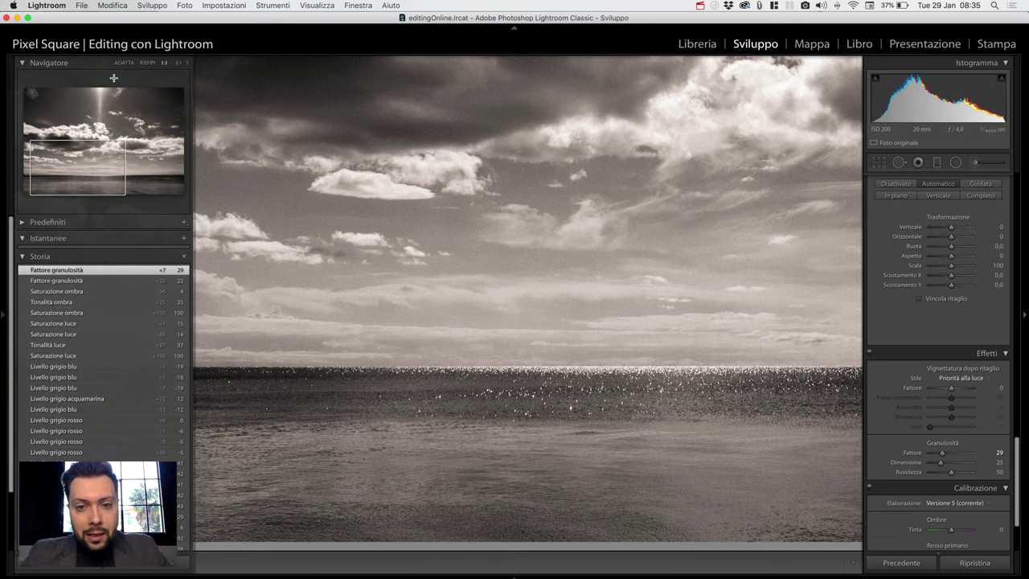
Step: Inspect the grain close up and finalize Granulosità Fattore 44, Dimensione 35
left_click(179, 64)
left_click_drag(379, 295, 516, 270)
mouse_move(283, 262)
left_mouse_down()
mouse_move(327, 298)
mouse_move(271, 348)
mouse_move(394, 335)
mouse_move(335, 327)
left_mouse_up()
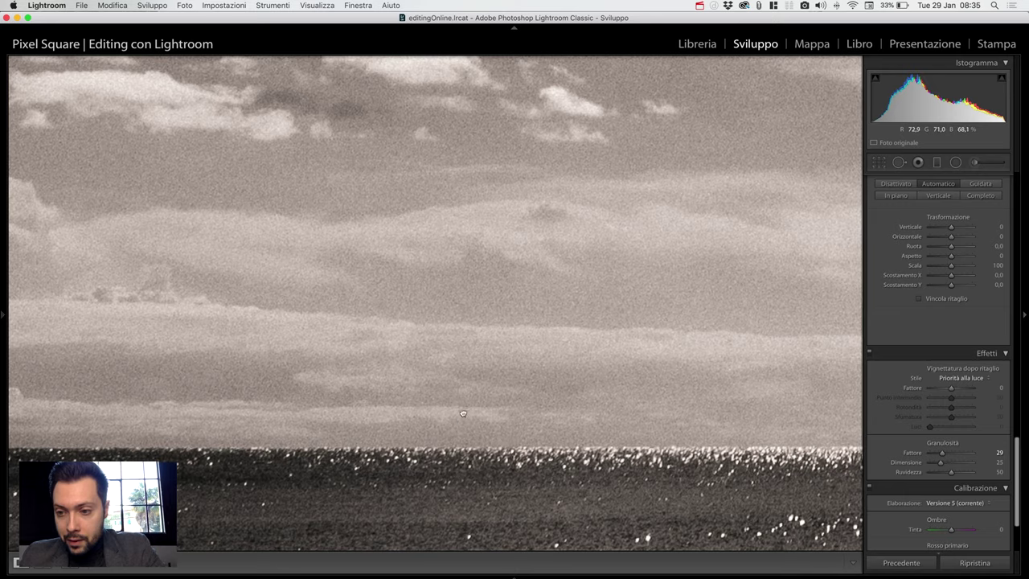
left_click_drag(446, 416, 566, 399)
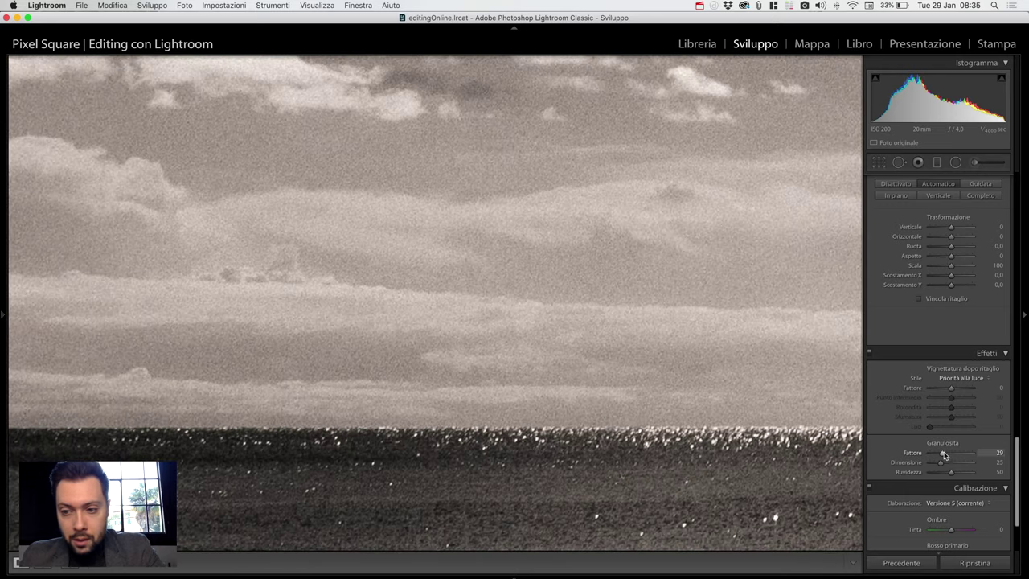
left_click_drag(944, 455, 946, 475)
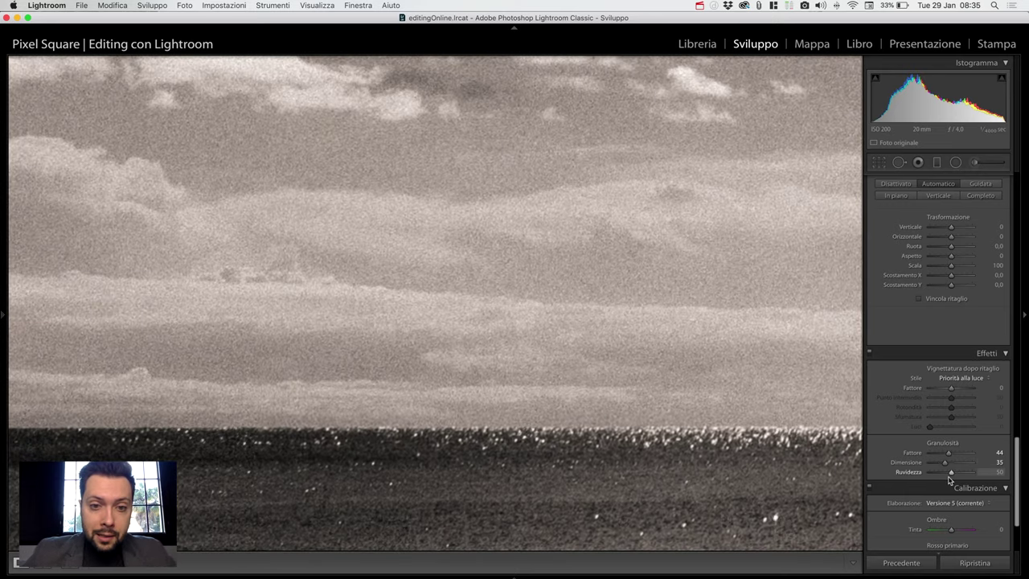
left_click(495, 403)
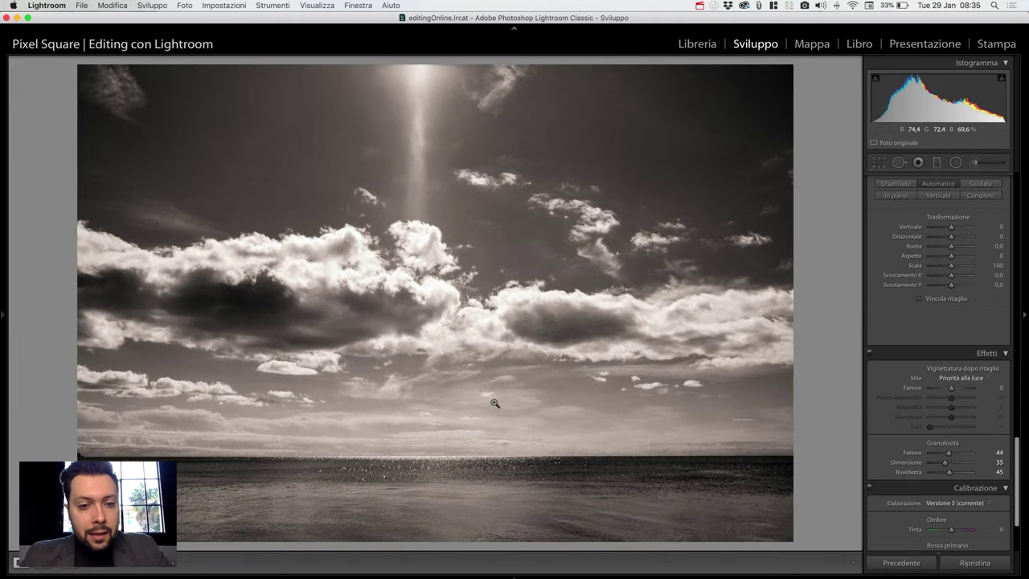
left_click(291, 442)
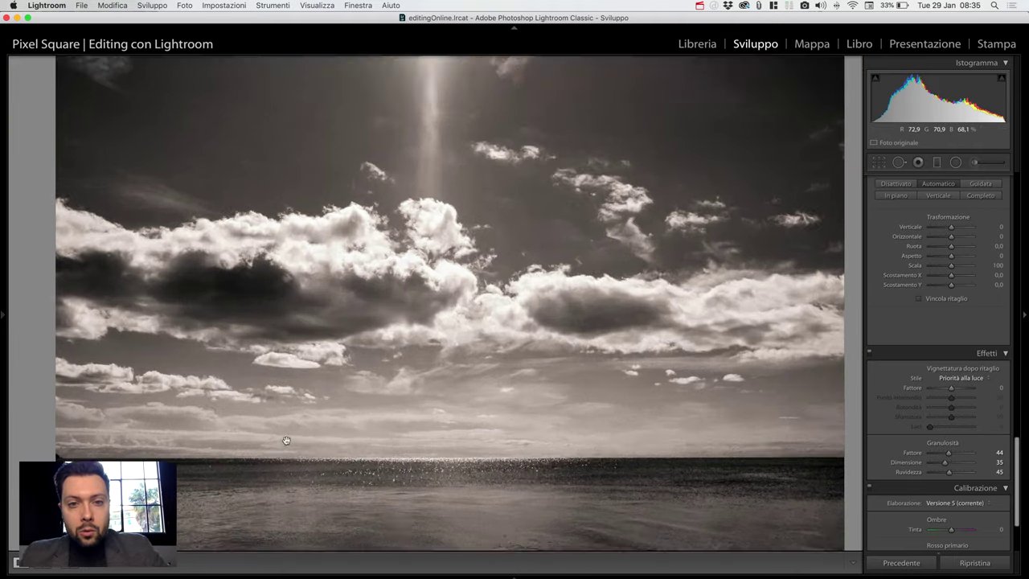
mouse_move(282, 441)
left_mouse_down()
mouse_move(515, 134)
mouse_move(487, 266)
left_mouse_up()
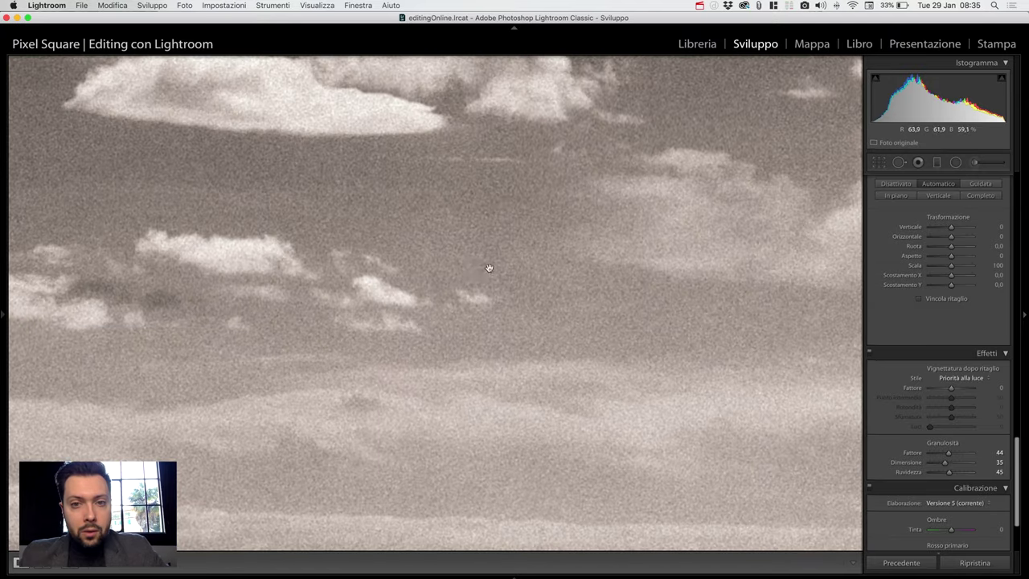
left_click_drag(511, 160, 439, 387)
mouse_move(497, 202)
left_mouse_down()
mouse_move(470, 311)
mouse_move(480, 298)
left_mouse_up()
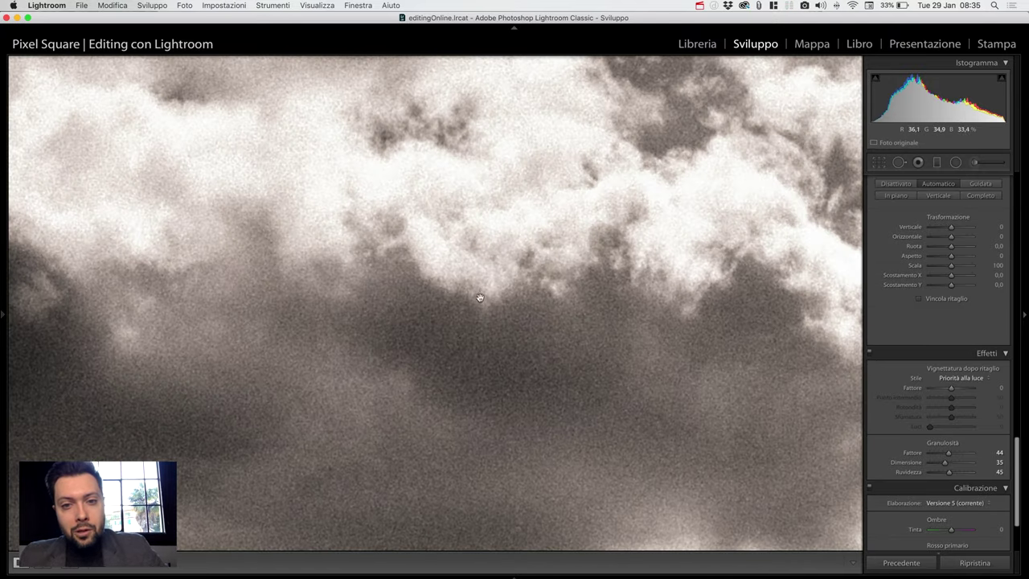
mouse_move(341, 279)
left_mouse_down()
mouse_move(533, 345)
mouse_move(390, 271)
mouse_move(332, 190)
mouse_move(466, 361)
left_mouse_up()
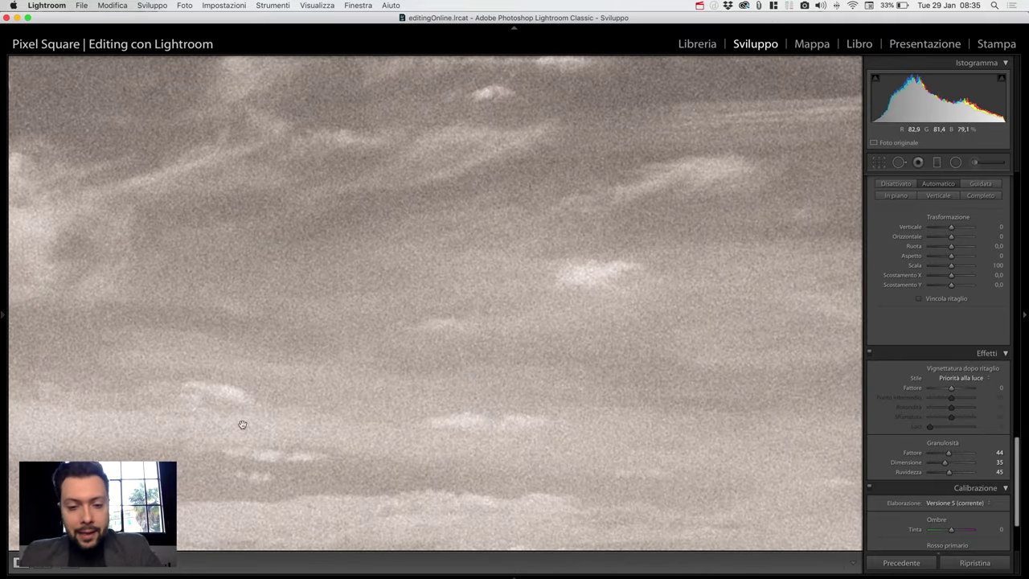
left_click_drag(270, 258, 269, 237)
left_click(269, 237)
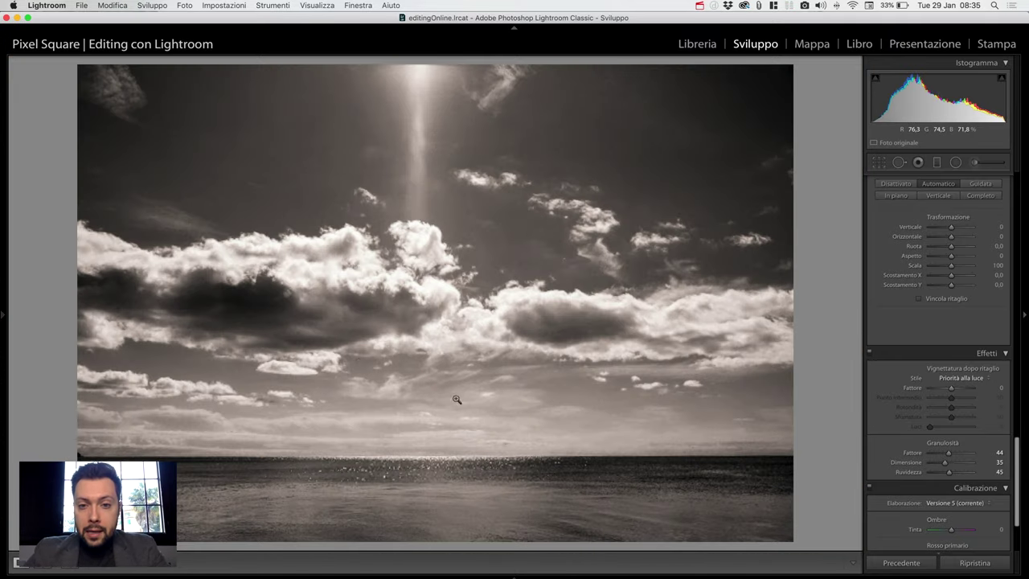